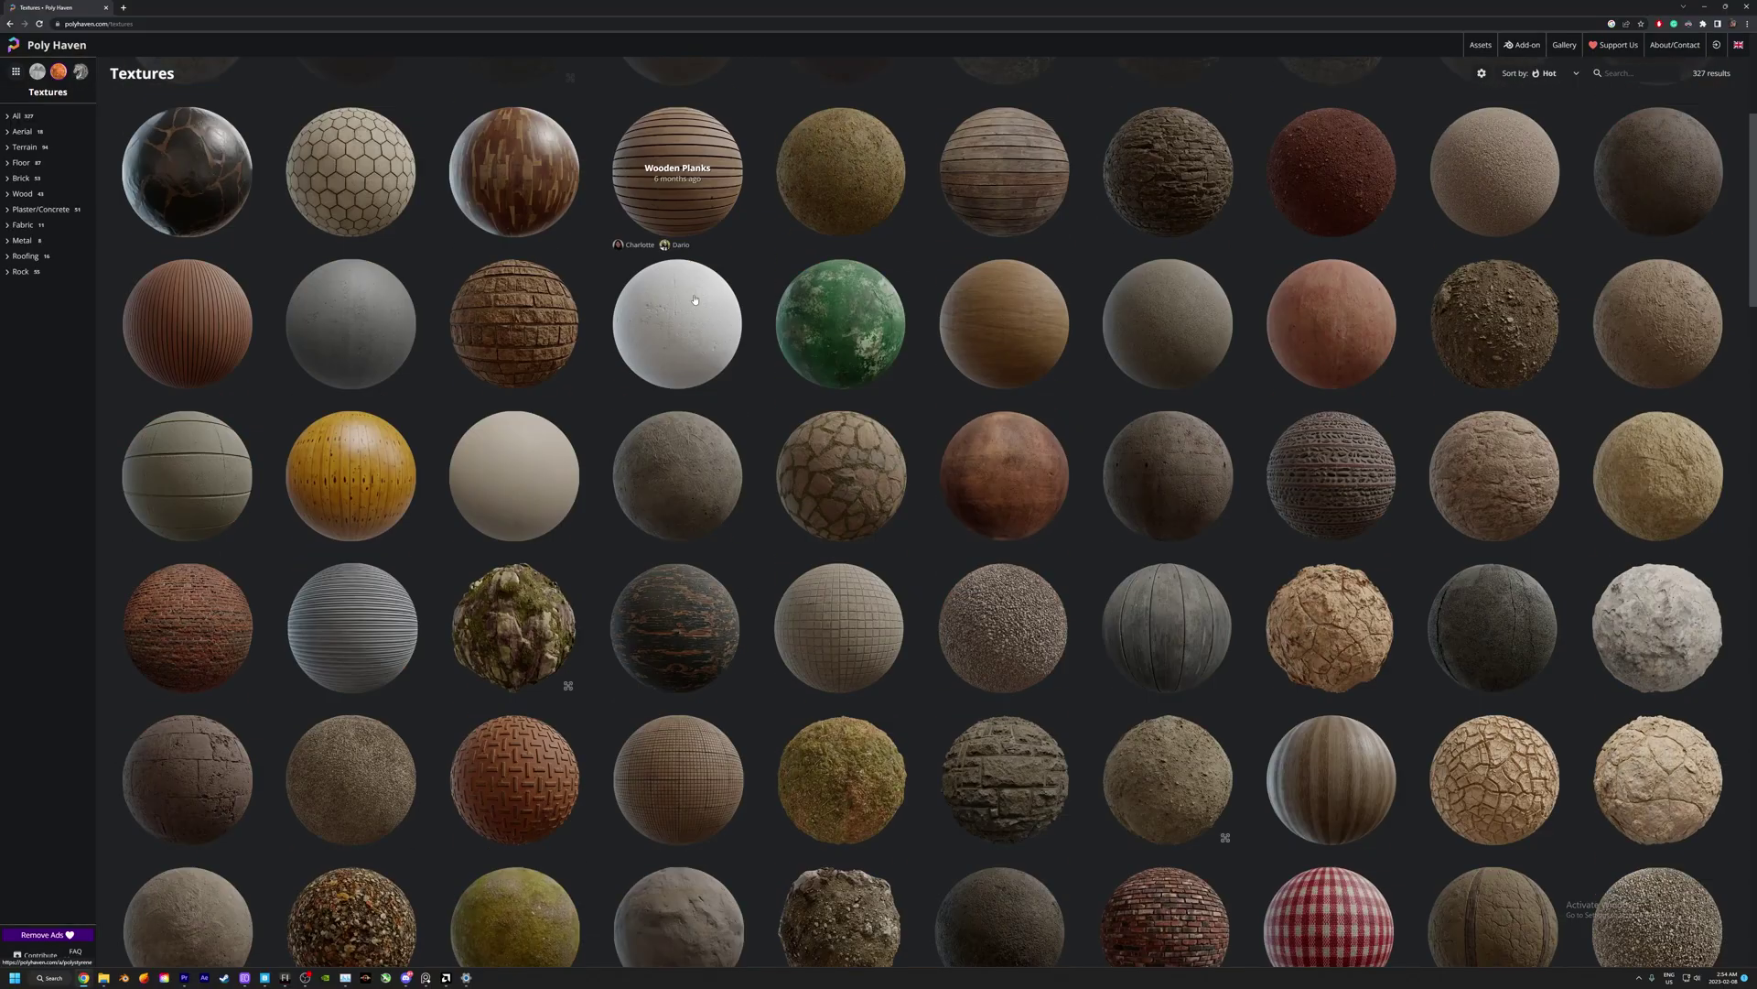
Scroll the Poly Haven HDRIs grid and open the Studio Garden HDRI detail page.
scroll(695, 299, "down", 10)
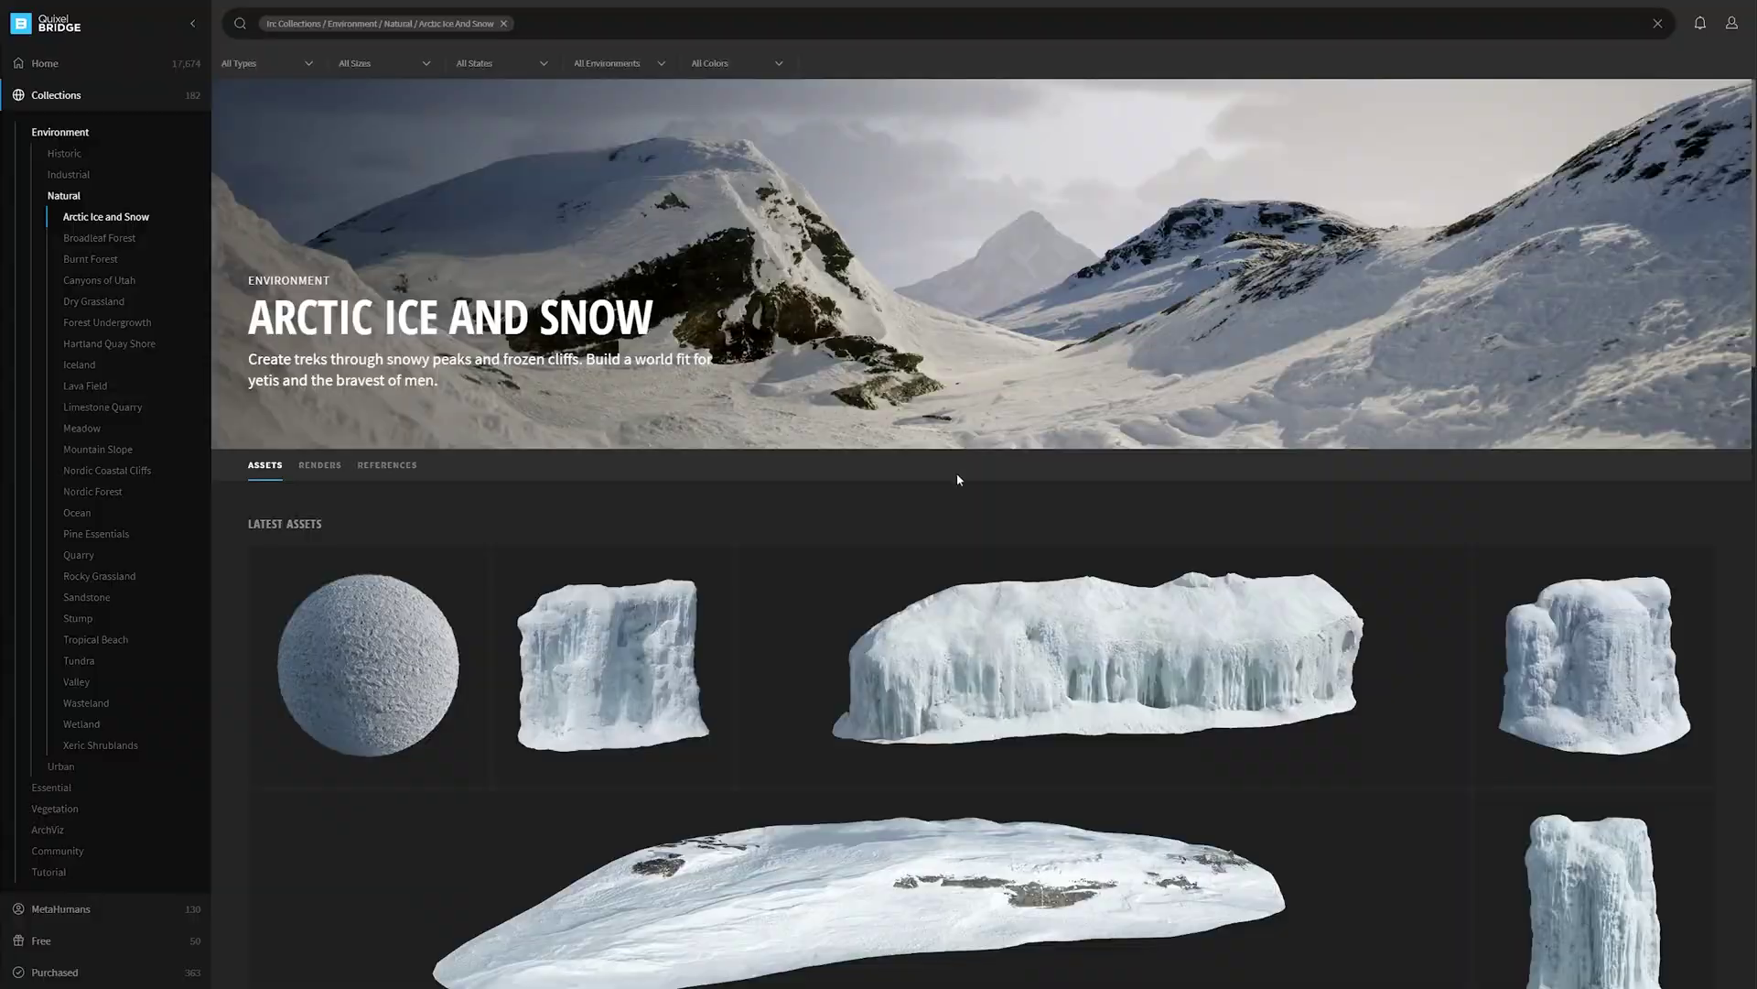
scroll(957, 476, "down", 15)
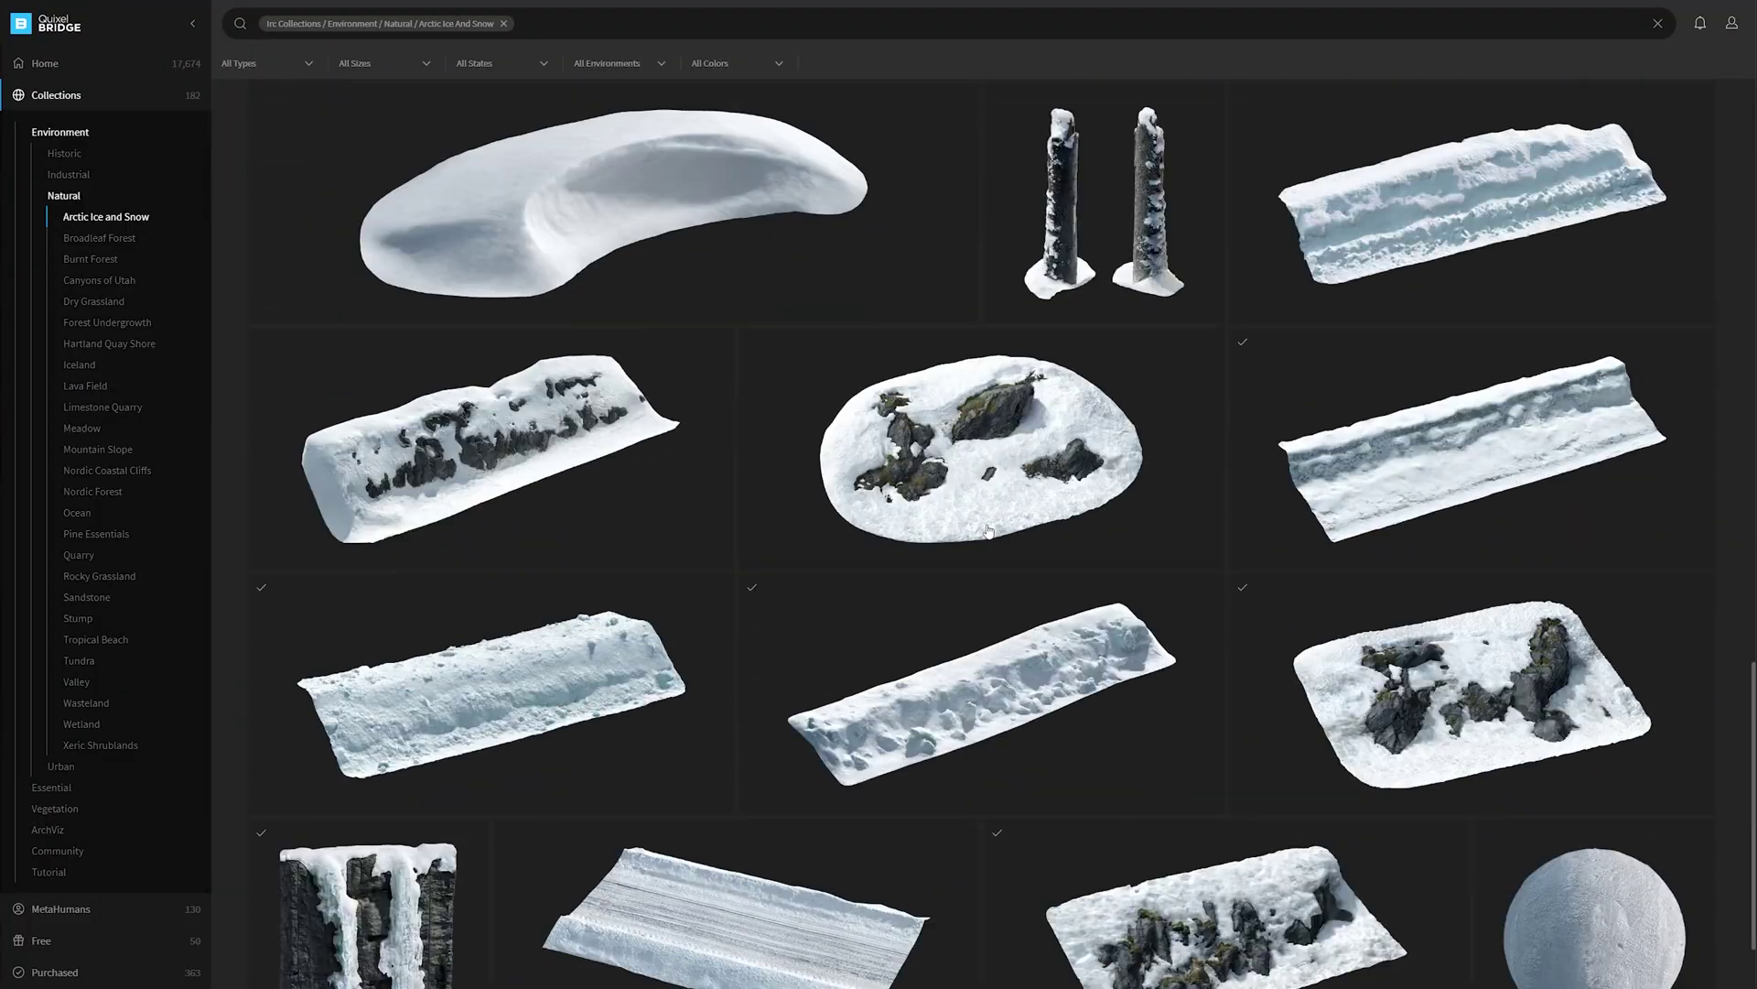
scroll(986, 531, "down", 5)
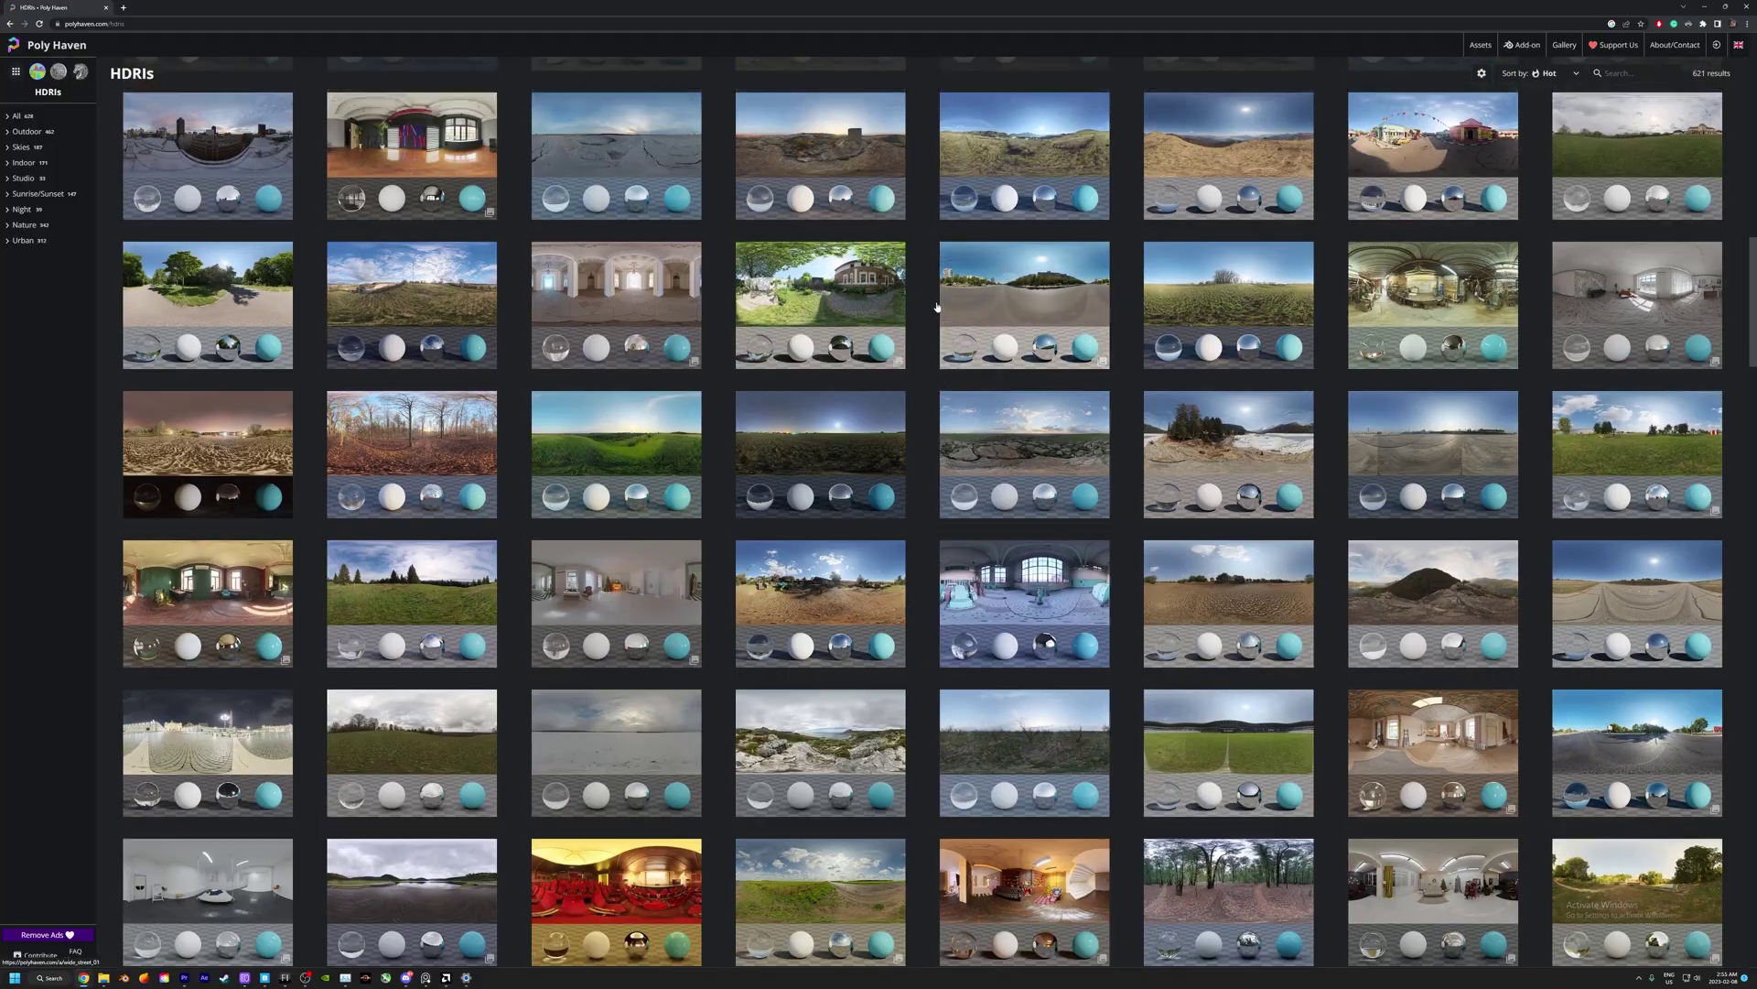
scroll(862, 221, "down", 1)
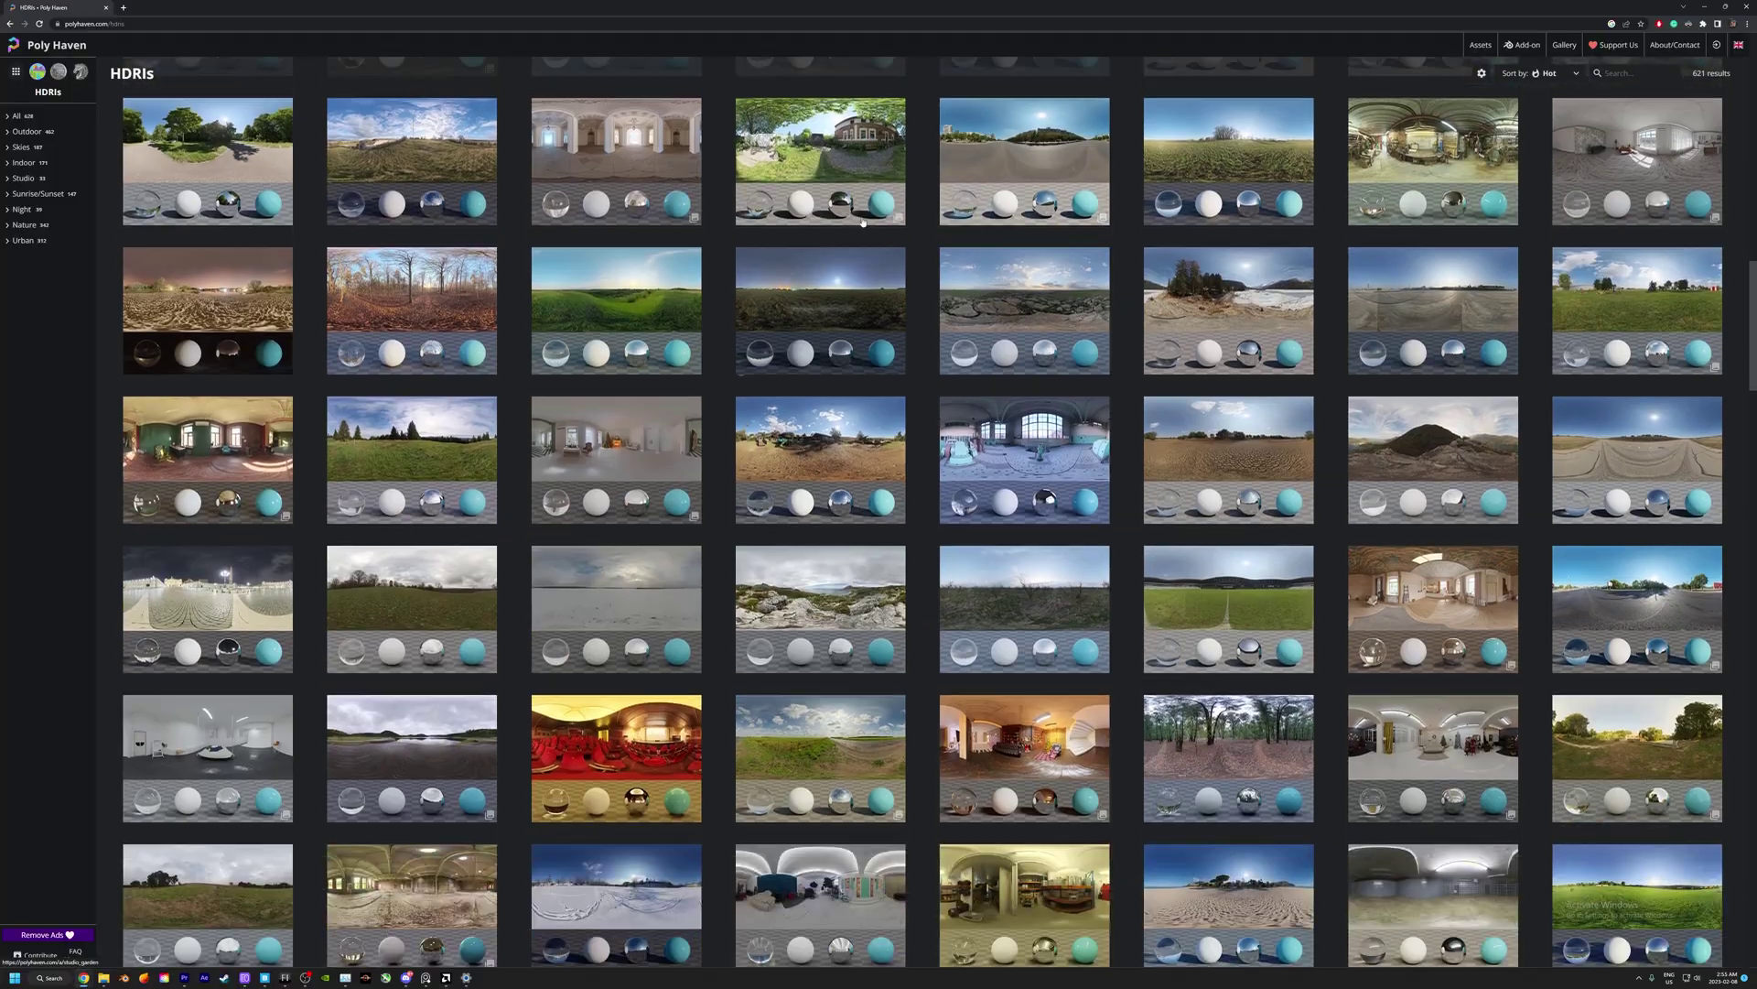
left_click(844, 161)
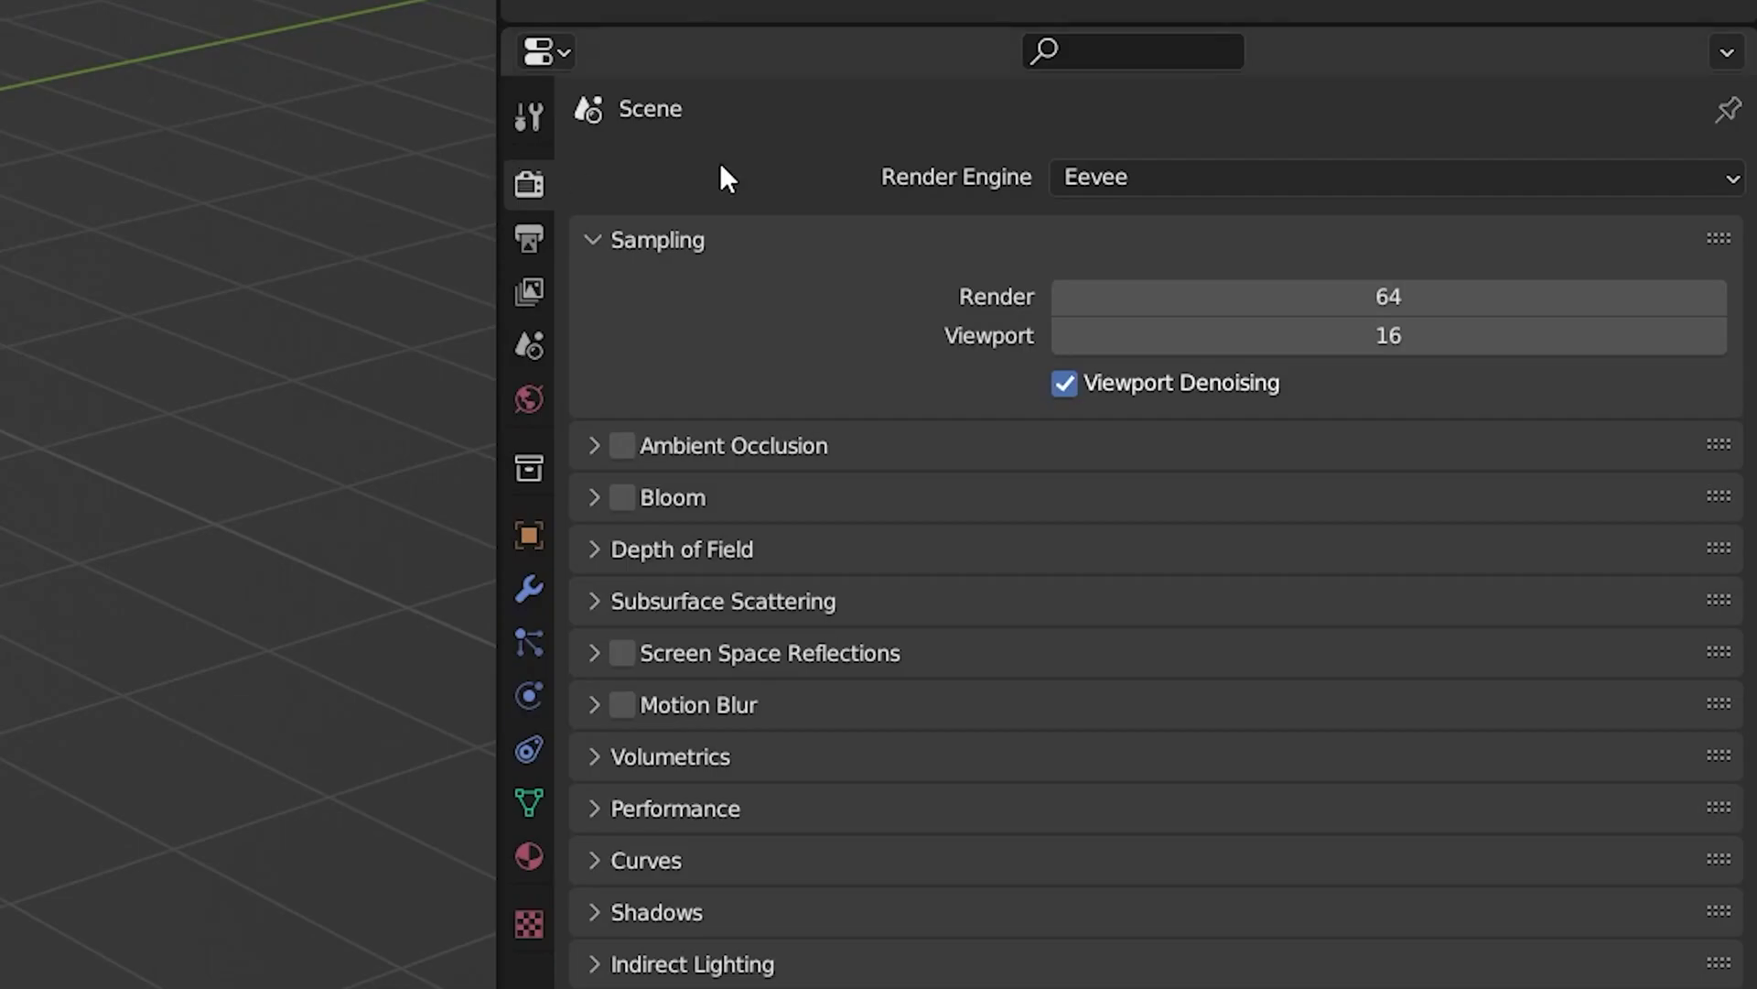
Switch rendering to Cycles on GPU Compute and raise Max Samples above 4096.
left_click(1230, 179)
left_click(1167, 298)
left_click(1155, 282)
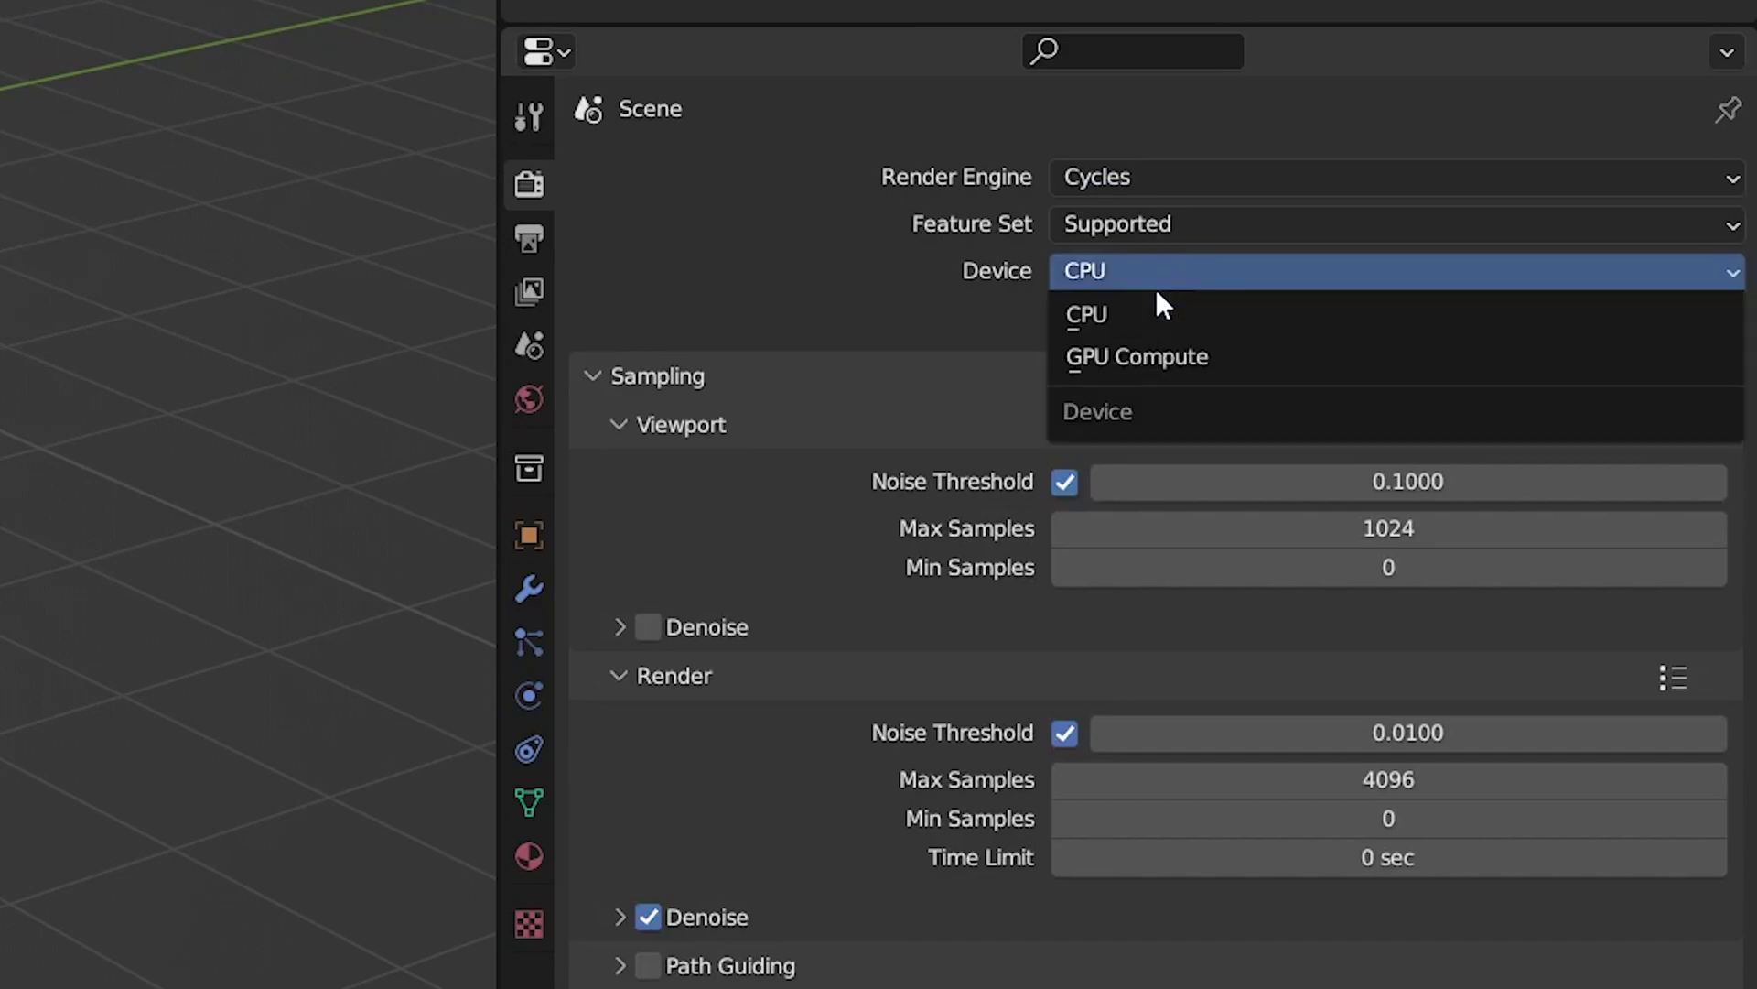
left_click(1133, 340)
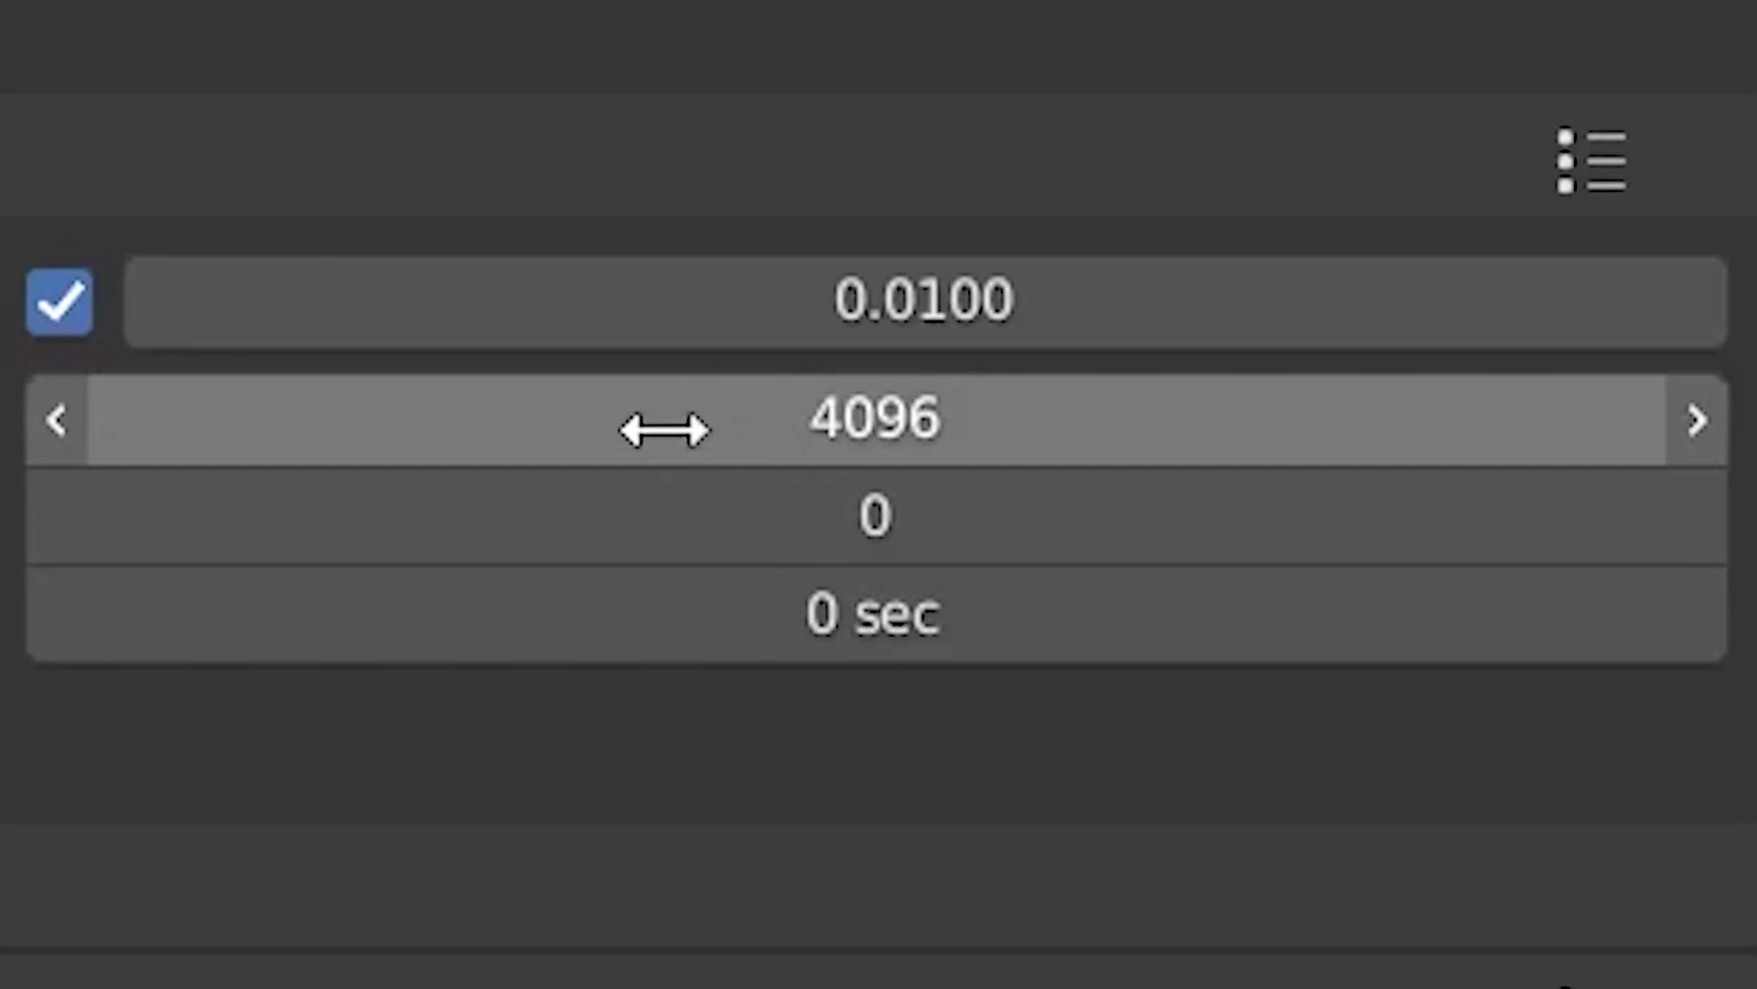
left_click_drag(1305, 782, 1364, 781)
left_click_drag(874, 418, 925, 418)
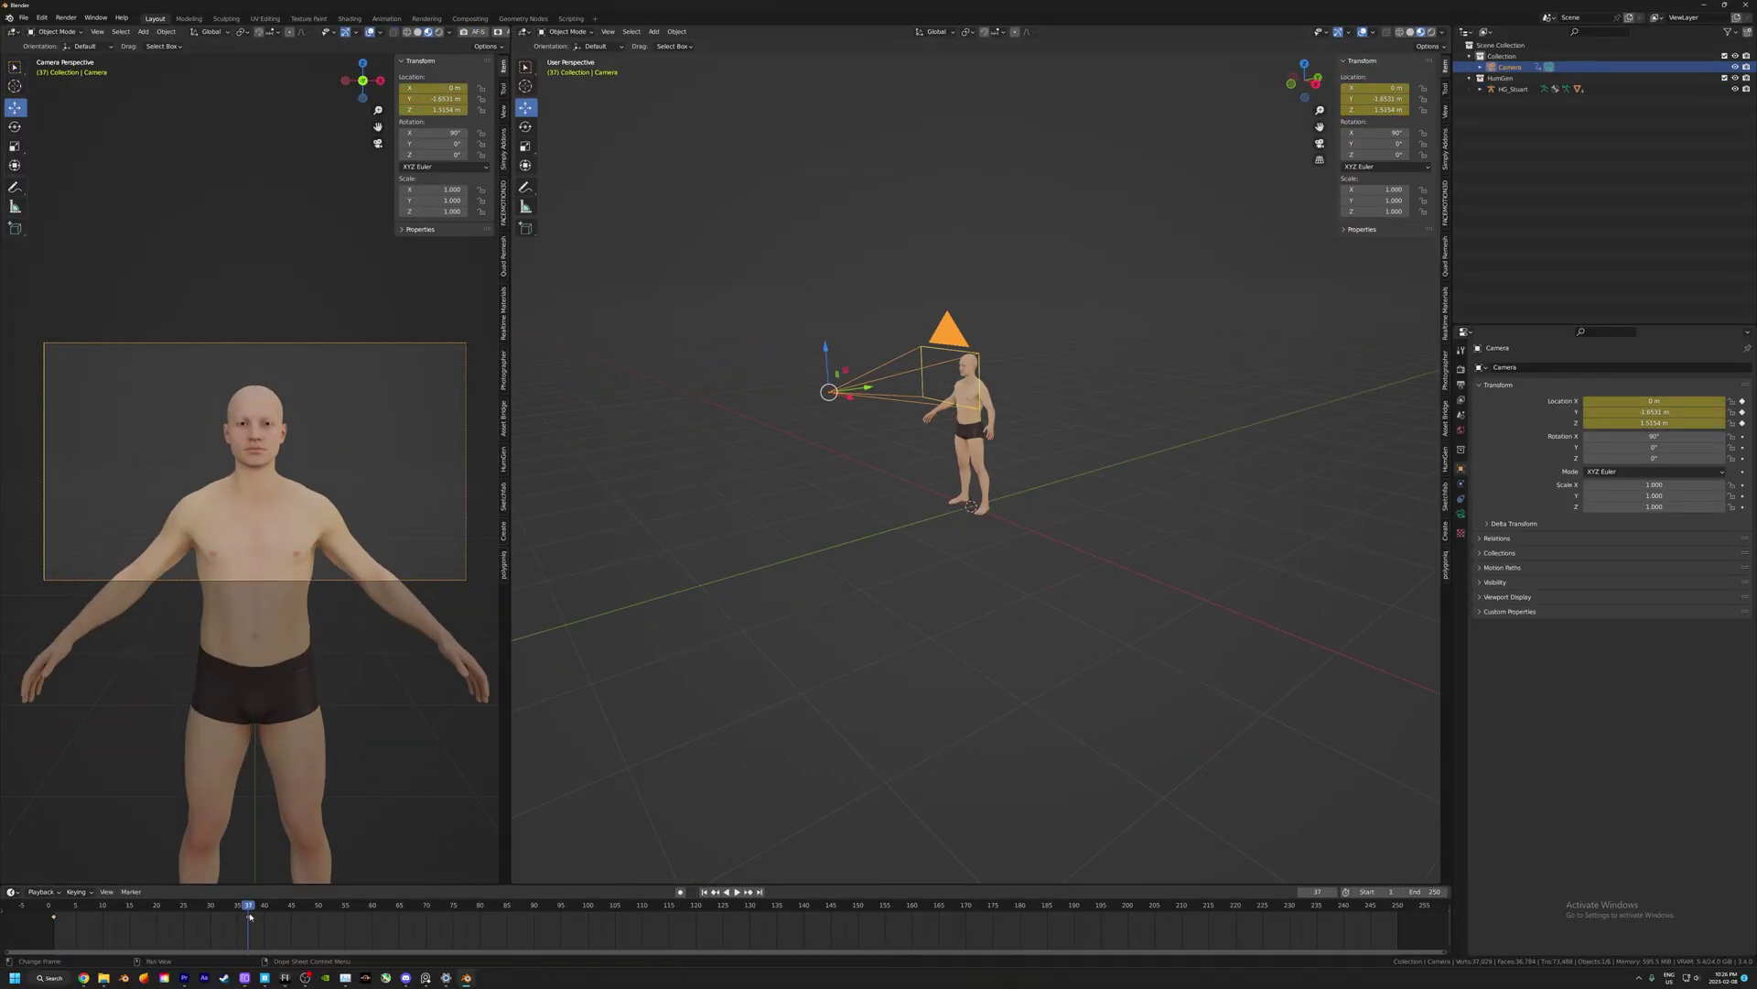
Play the camera push-in animation, check the lens settings, and set keyframe interpolation.
key("space")
left_click(1462, 515)
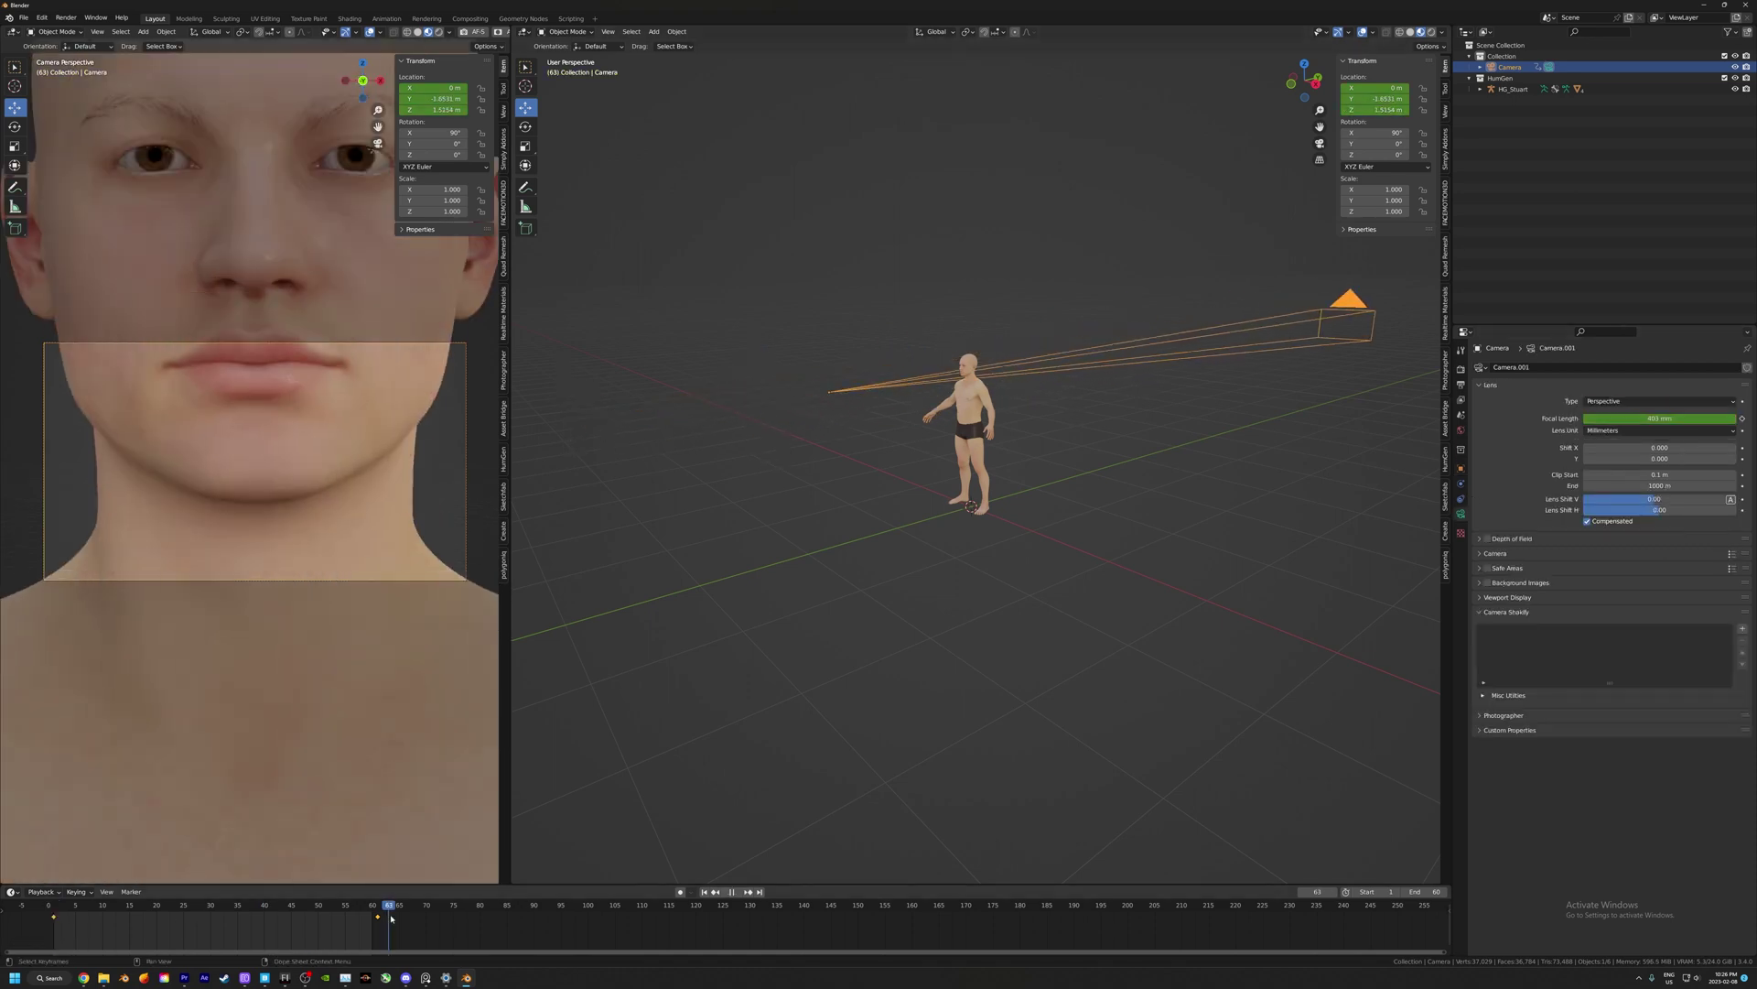
key("space")
key("t")
left_click(86, 919)
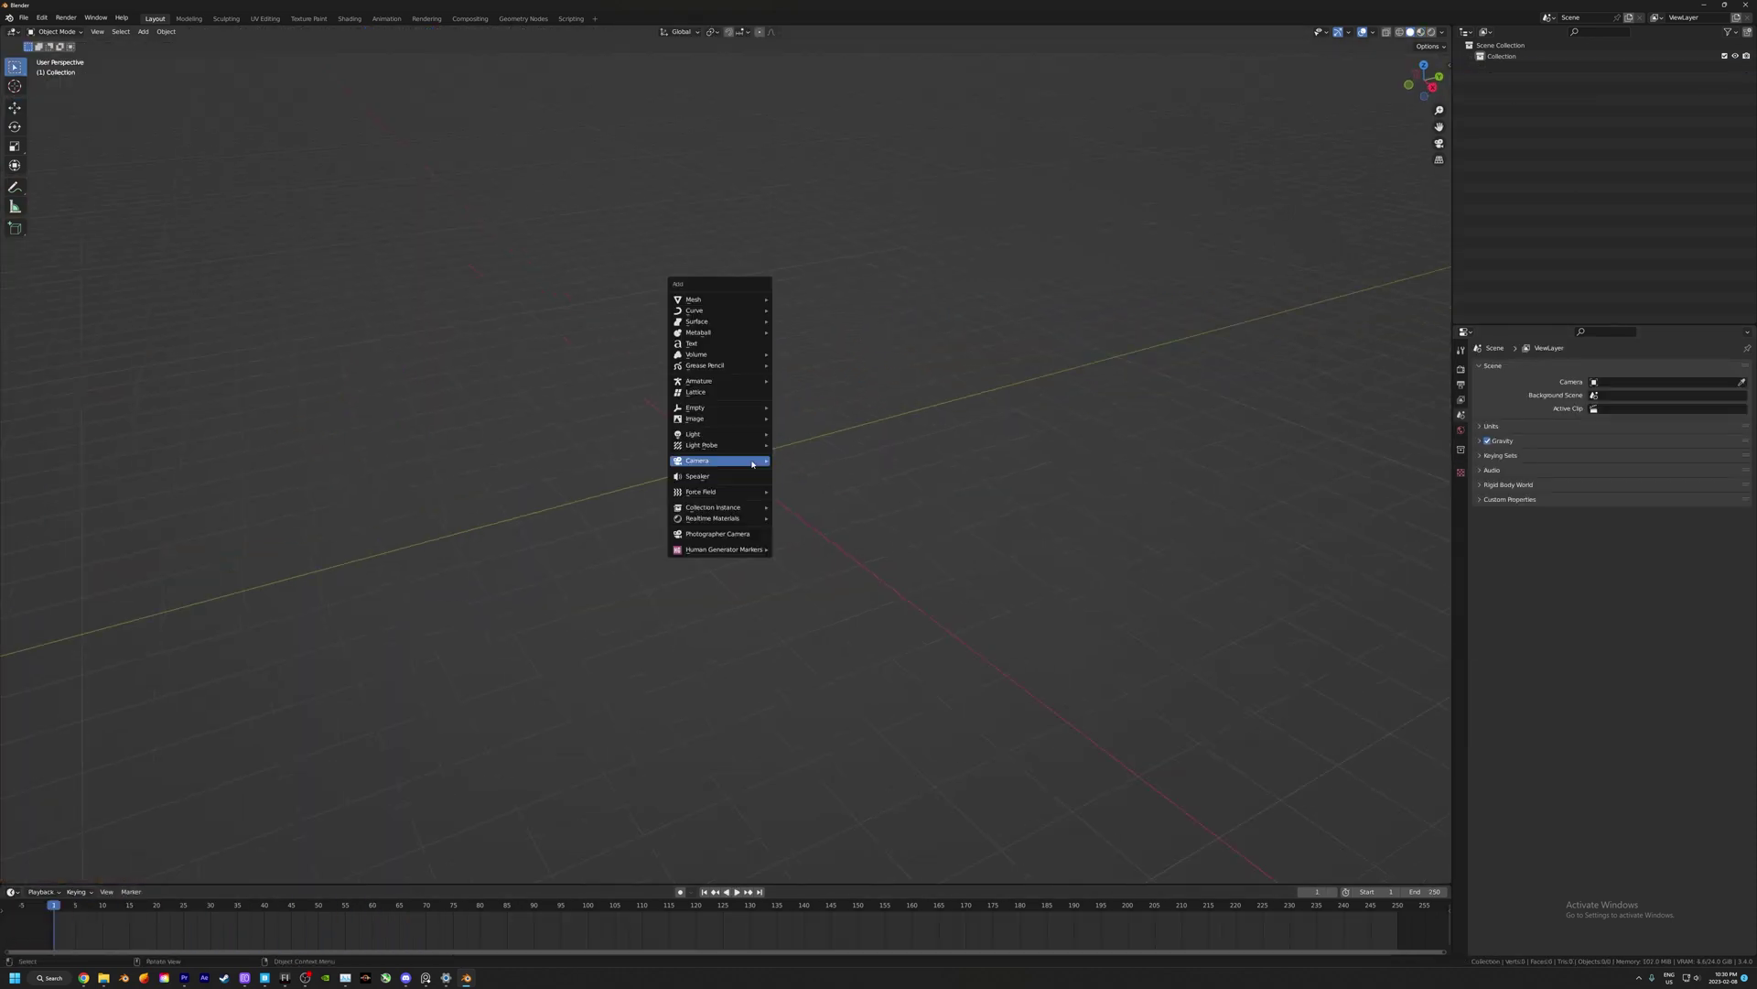
Add a cube, stretch it along X into a long box, and enter Edit Mode.
left_click(718, 459)
key("s")
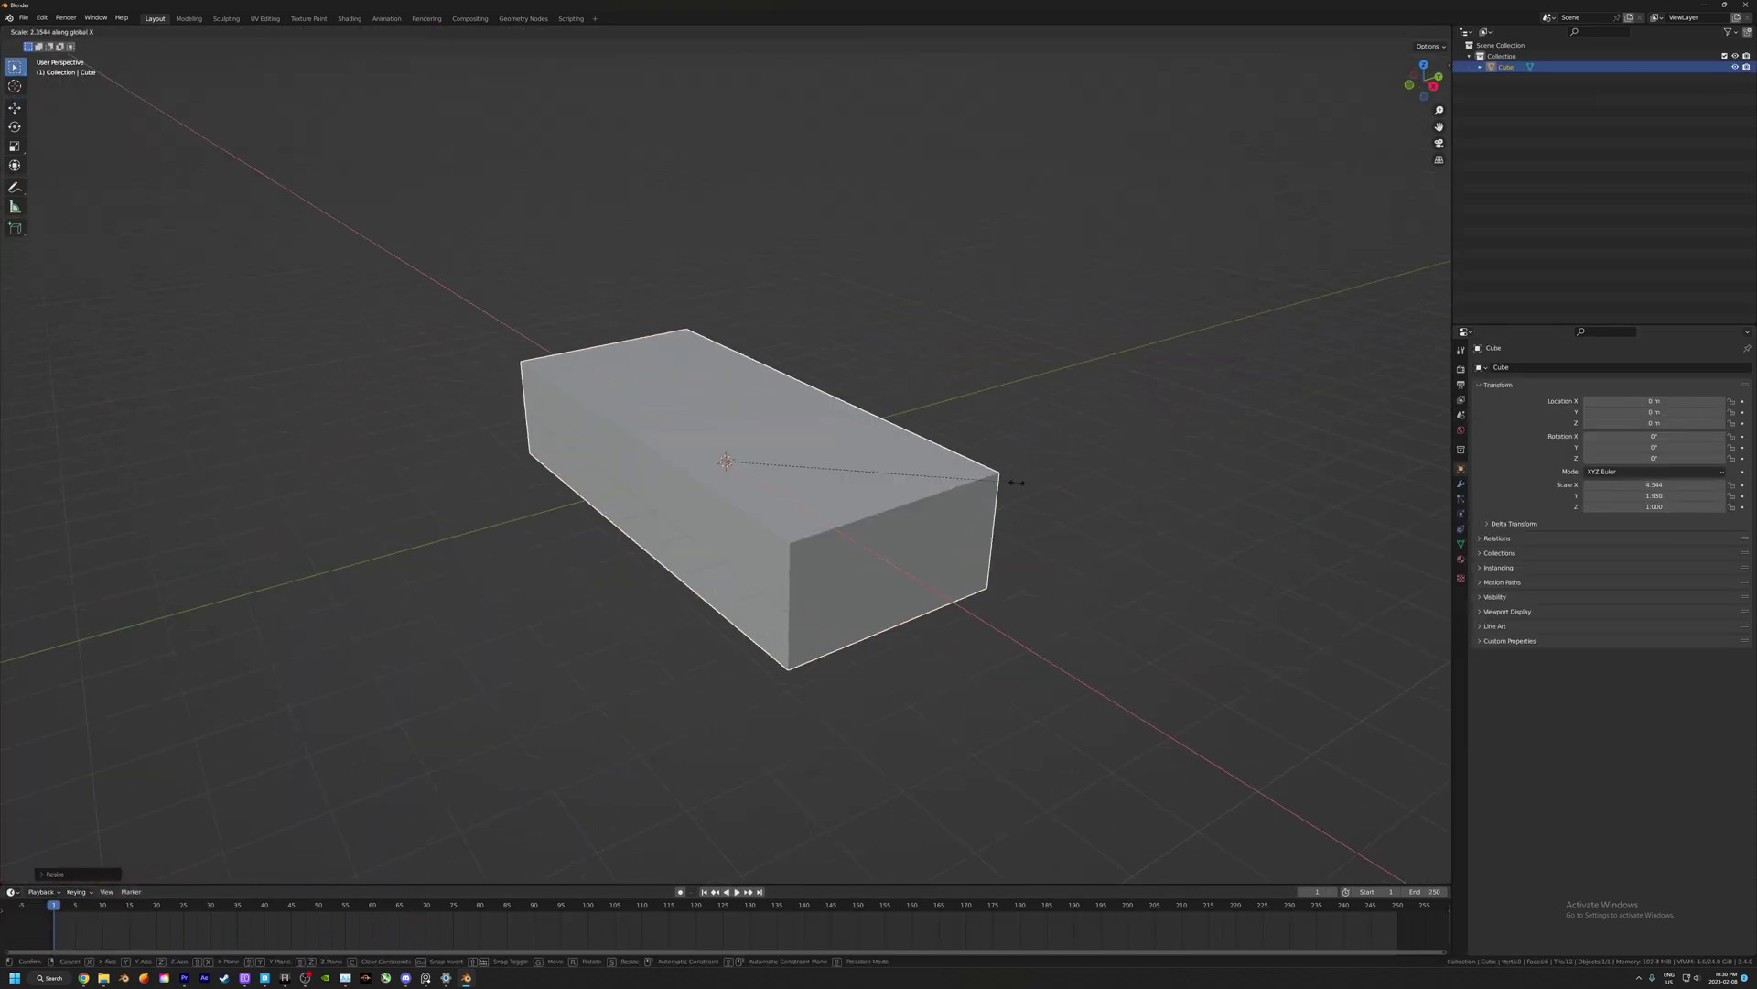
key("Return")
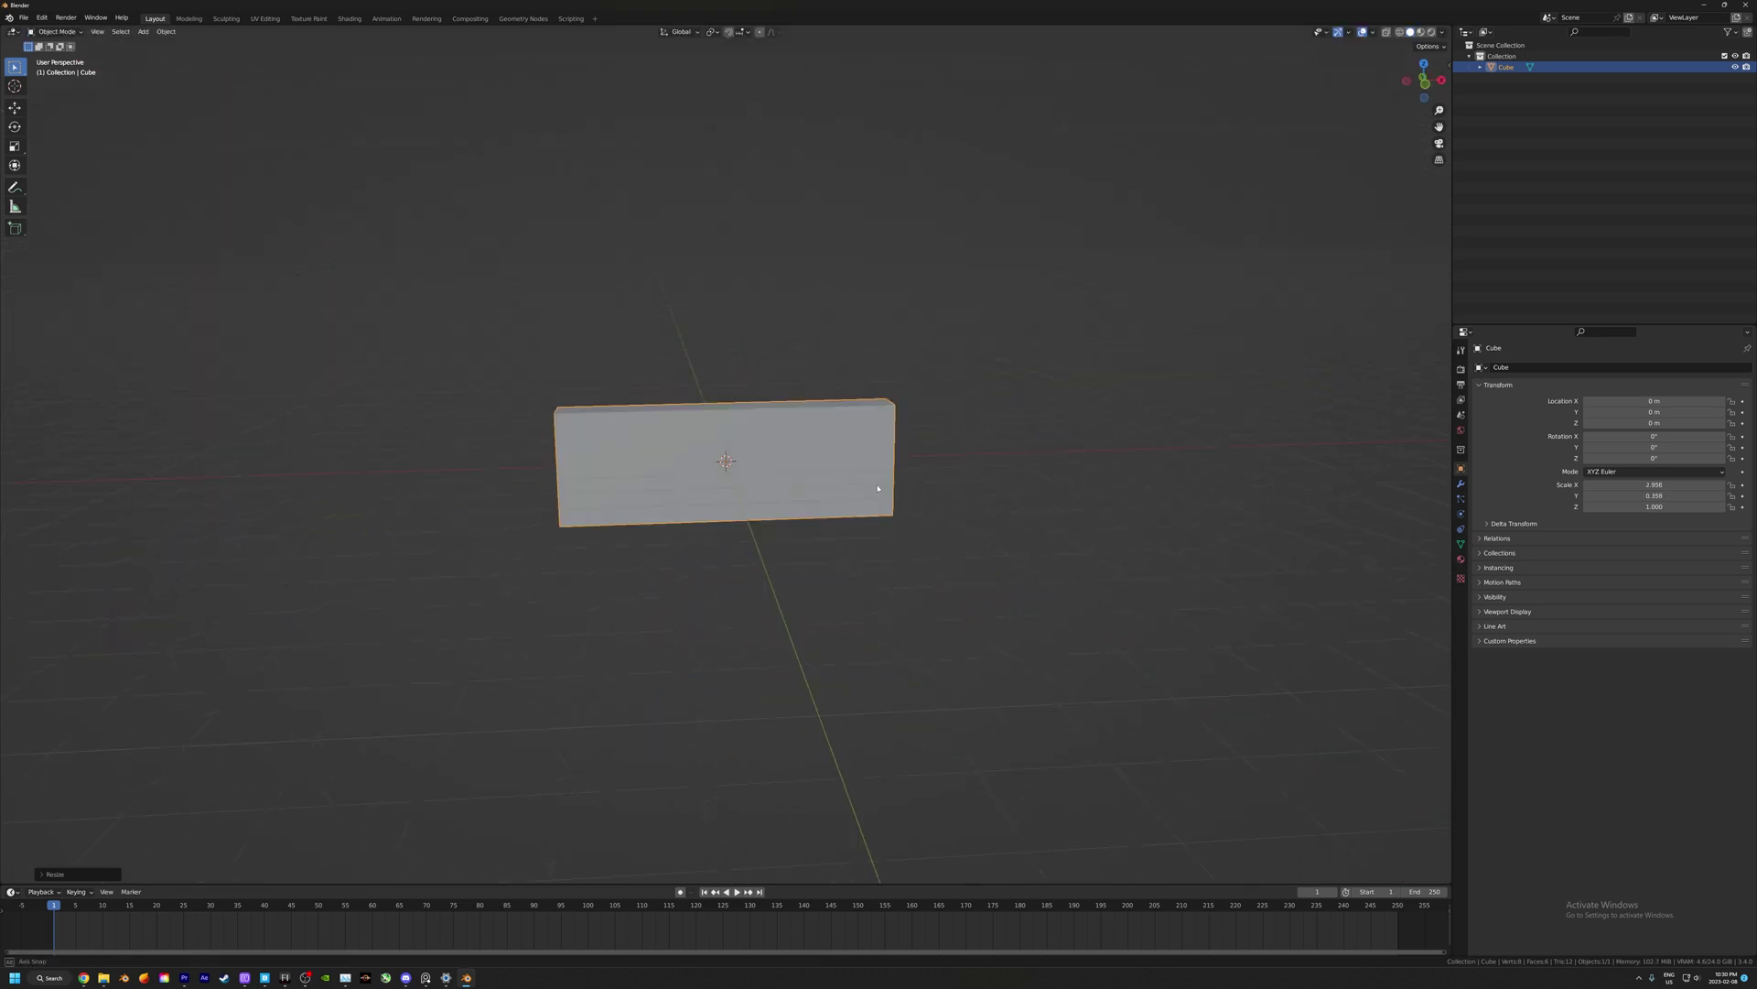
key("Tab")
middle_click_drag(623, 457, 653, 464)
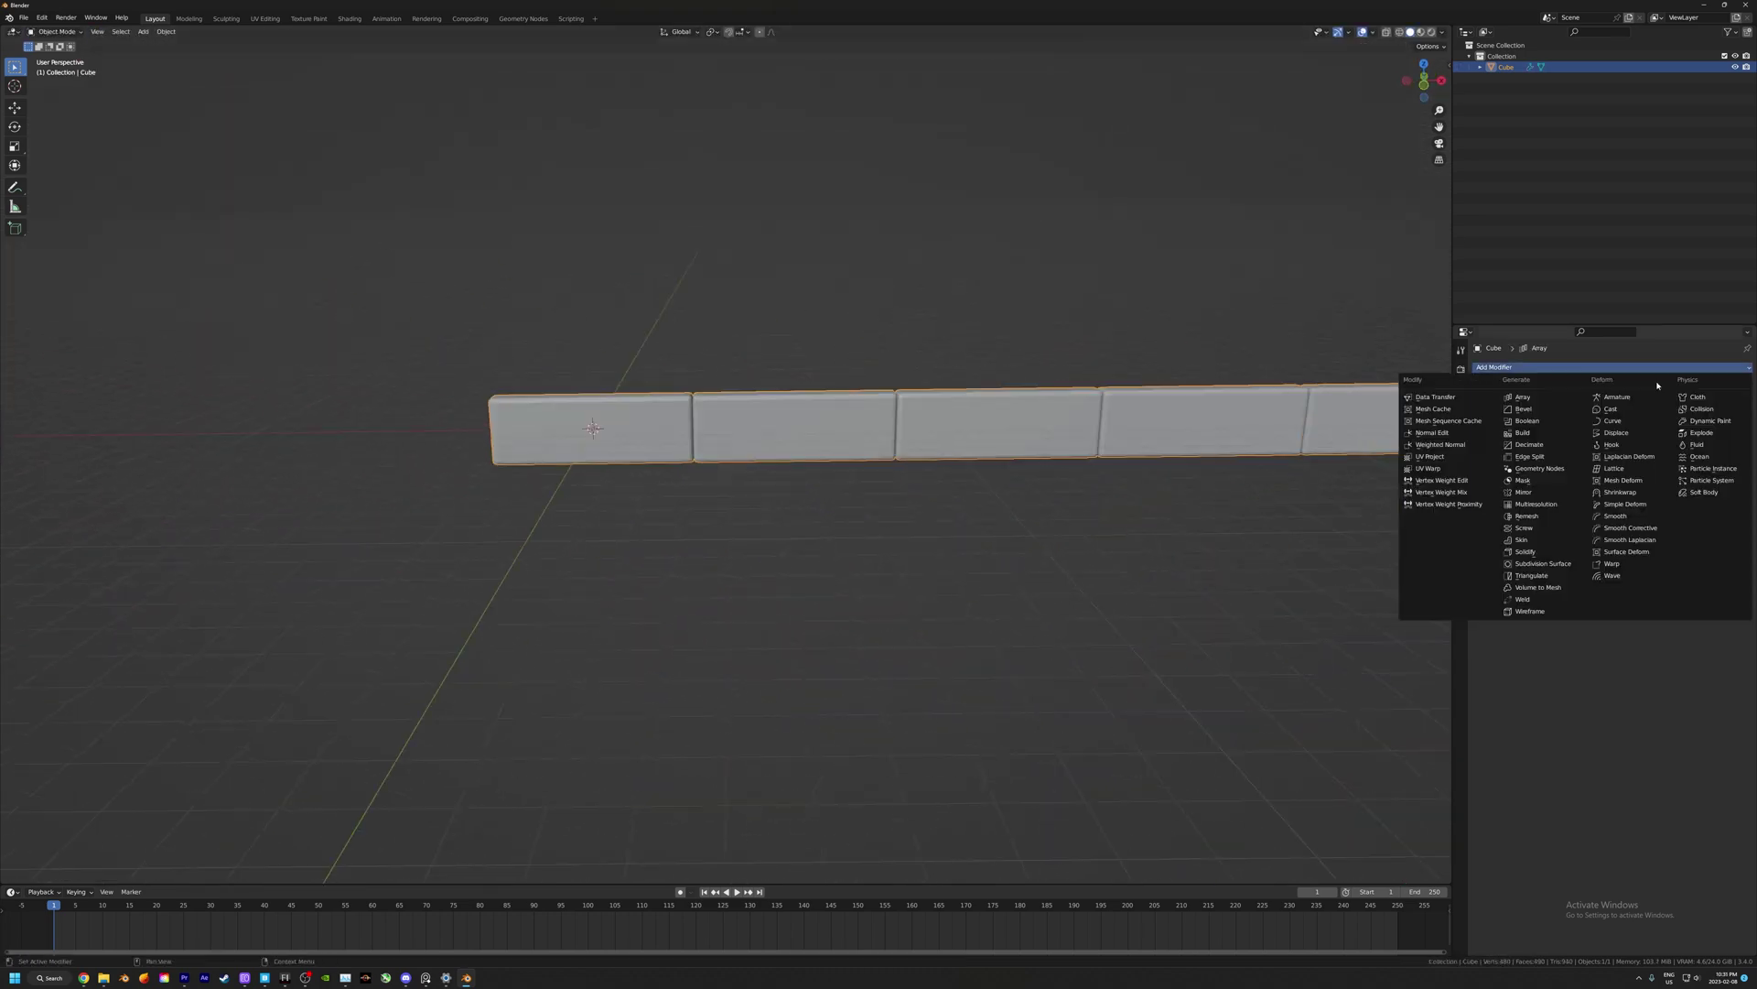
Adjust the second Array modifier's Z offset factor and keyframe the camera's location.
left_click(1519, 392)
double_click(1661, 640)
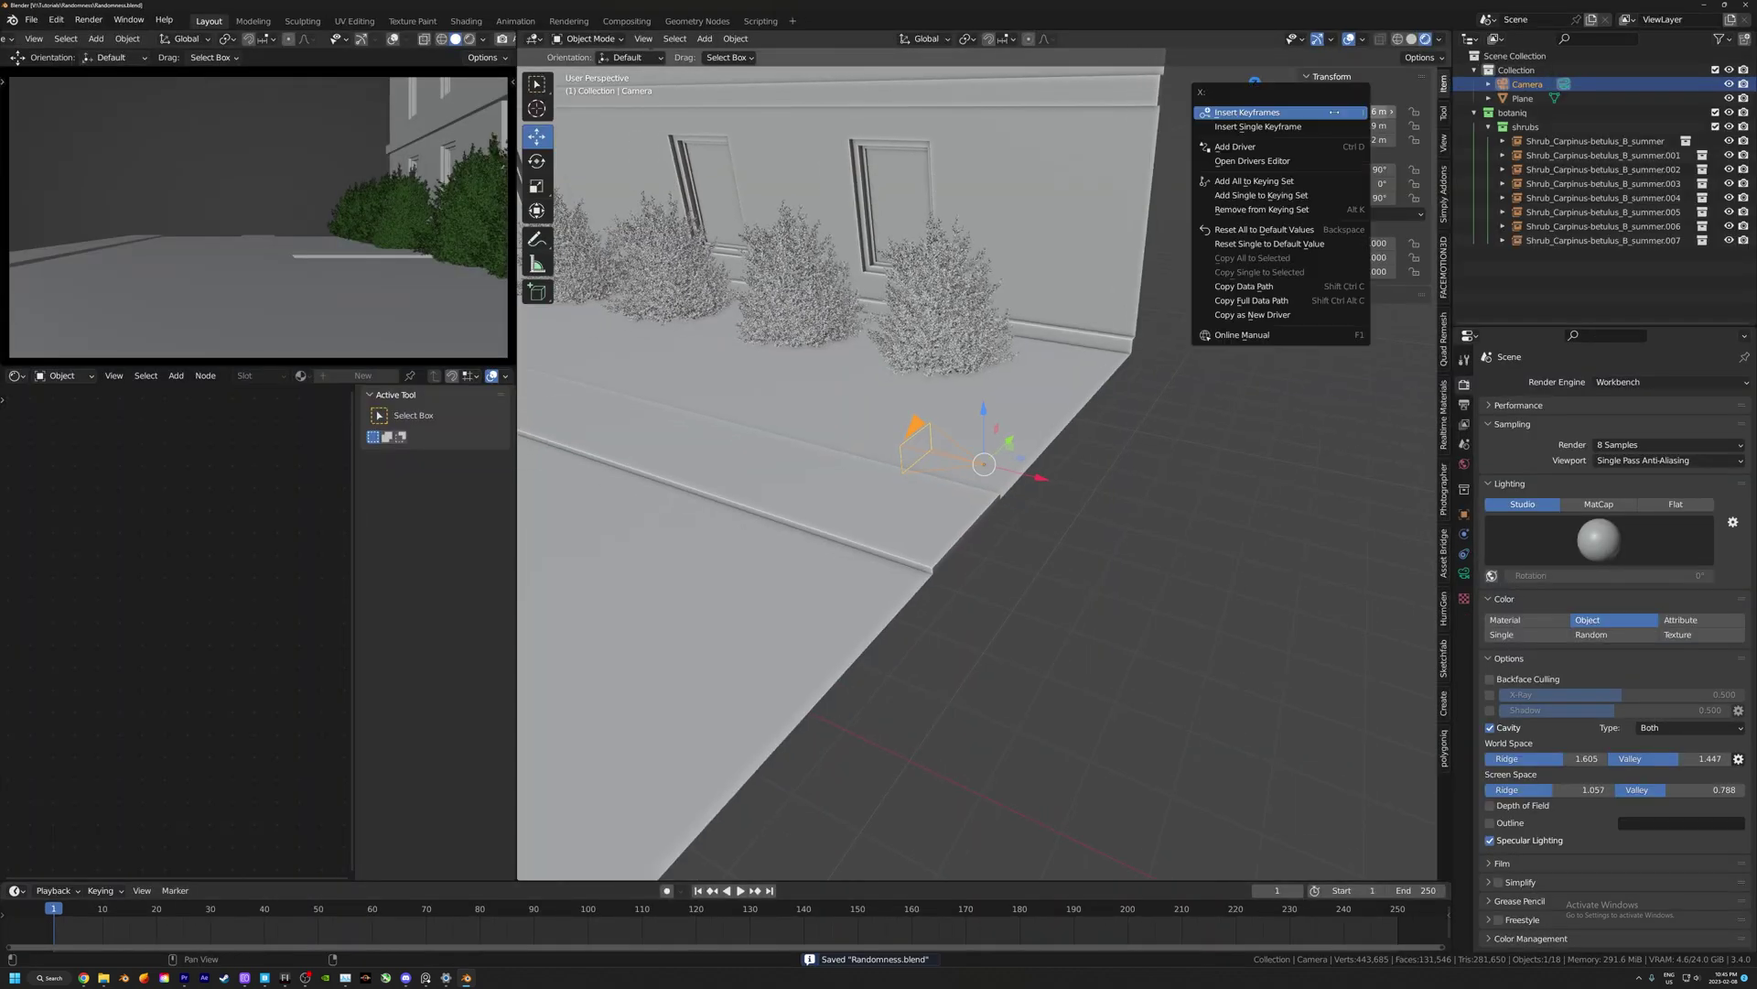
left_click(1281, 112)
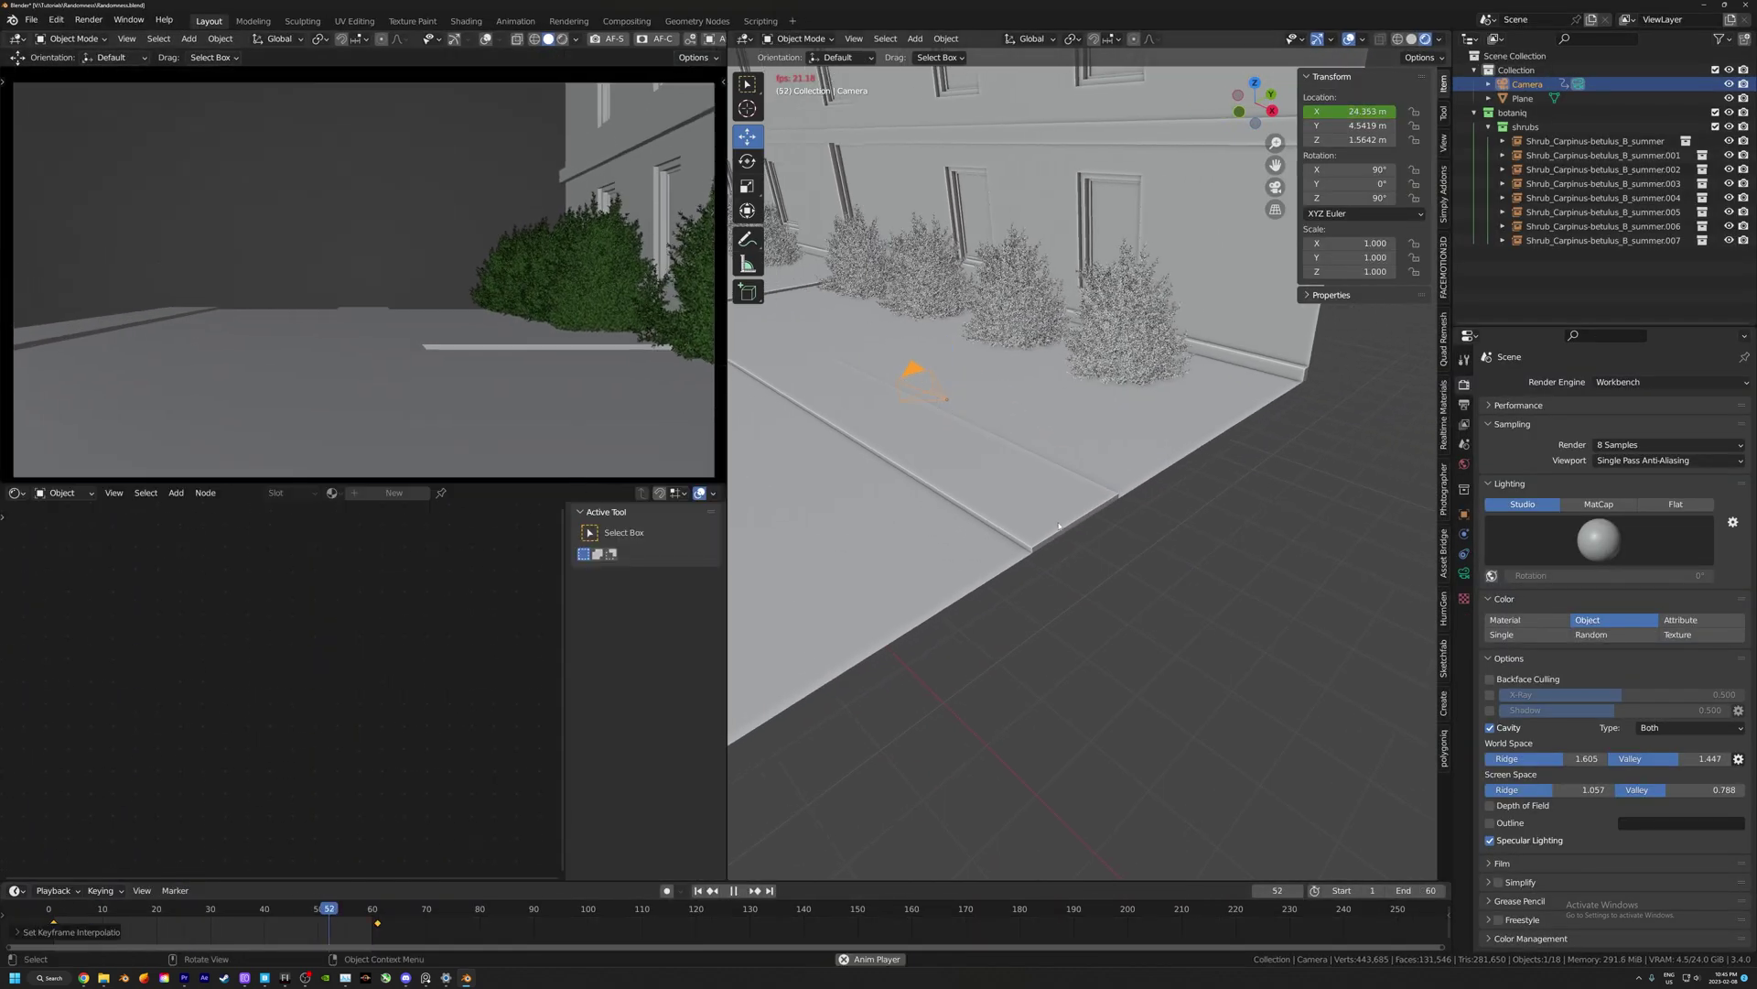
Show the camera view in Solid grey shading, then walk Broadway's sidewalk in Street View.
left_click(562, 39)
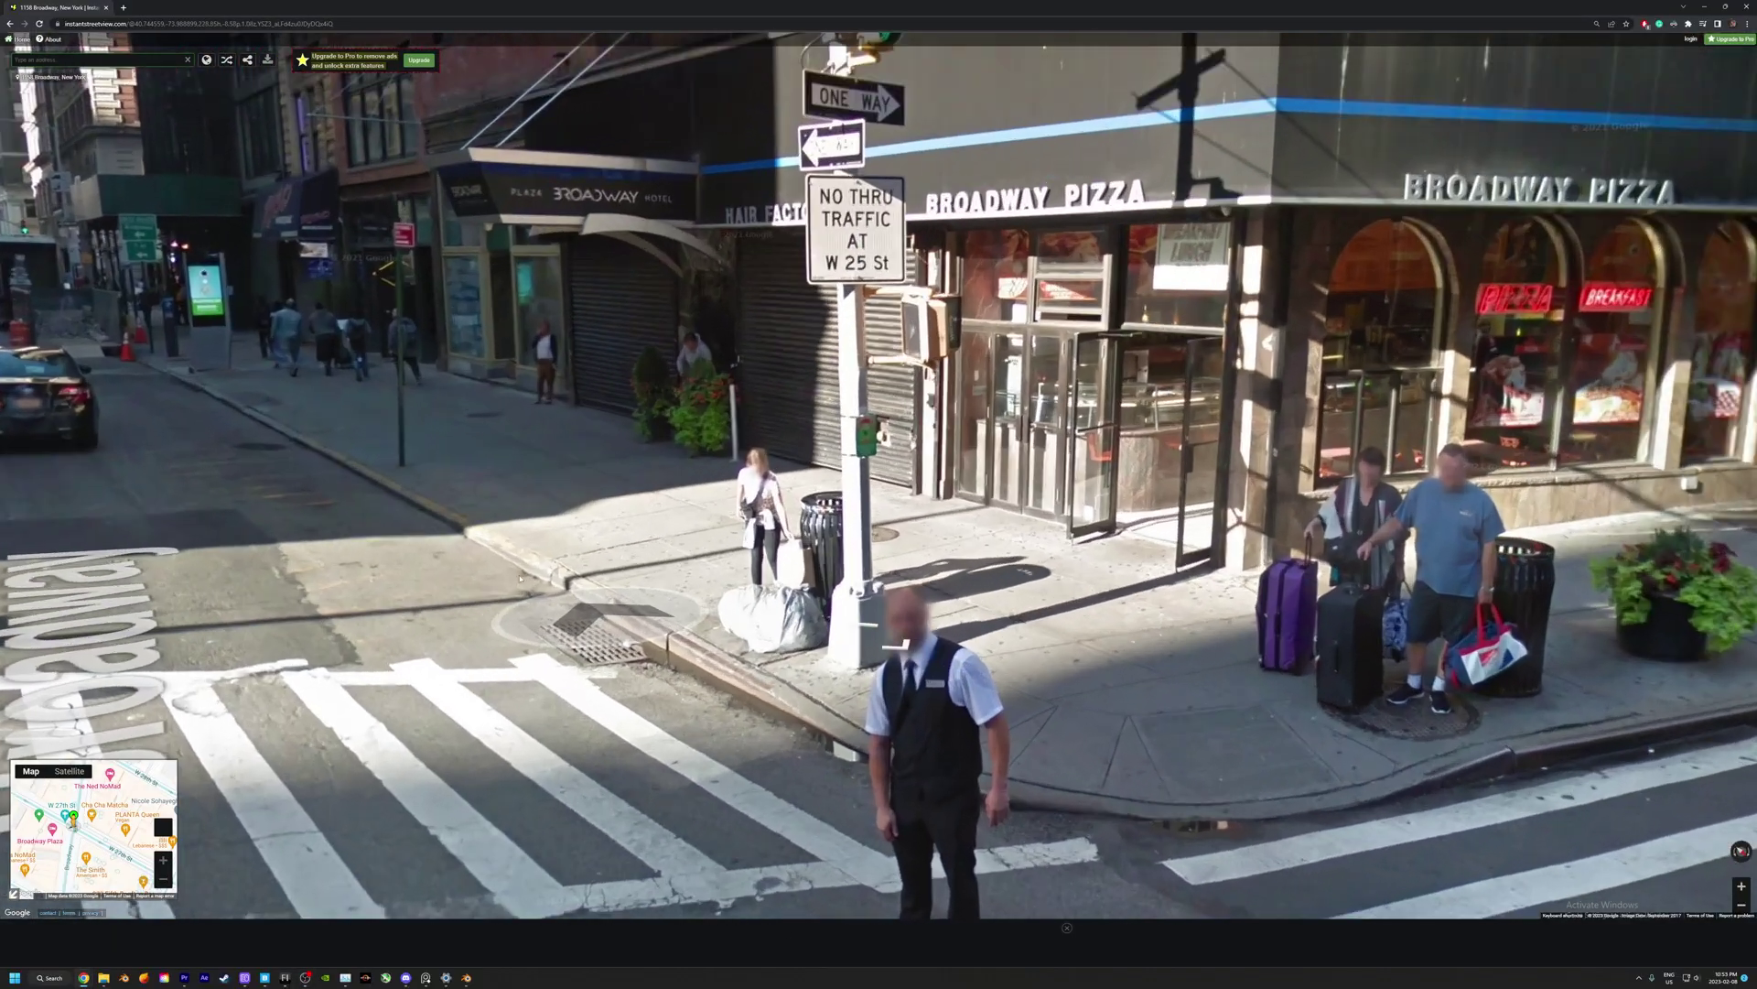
left_click(520, 578)
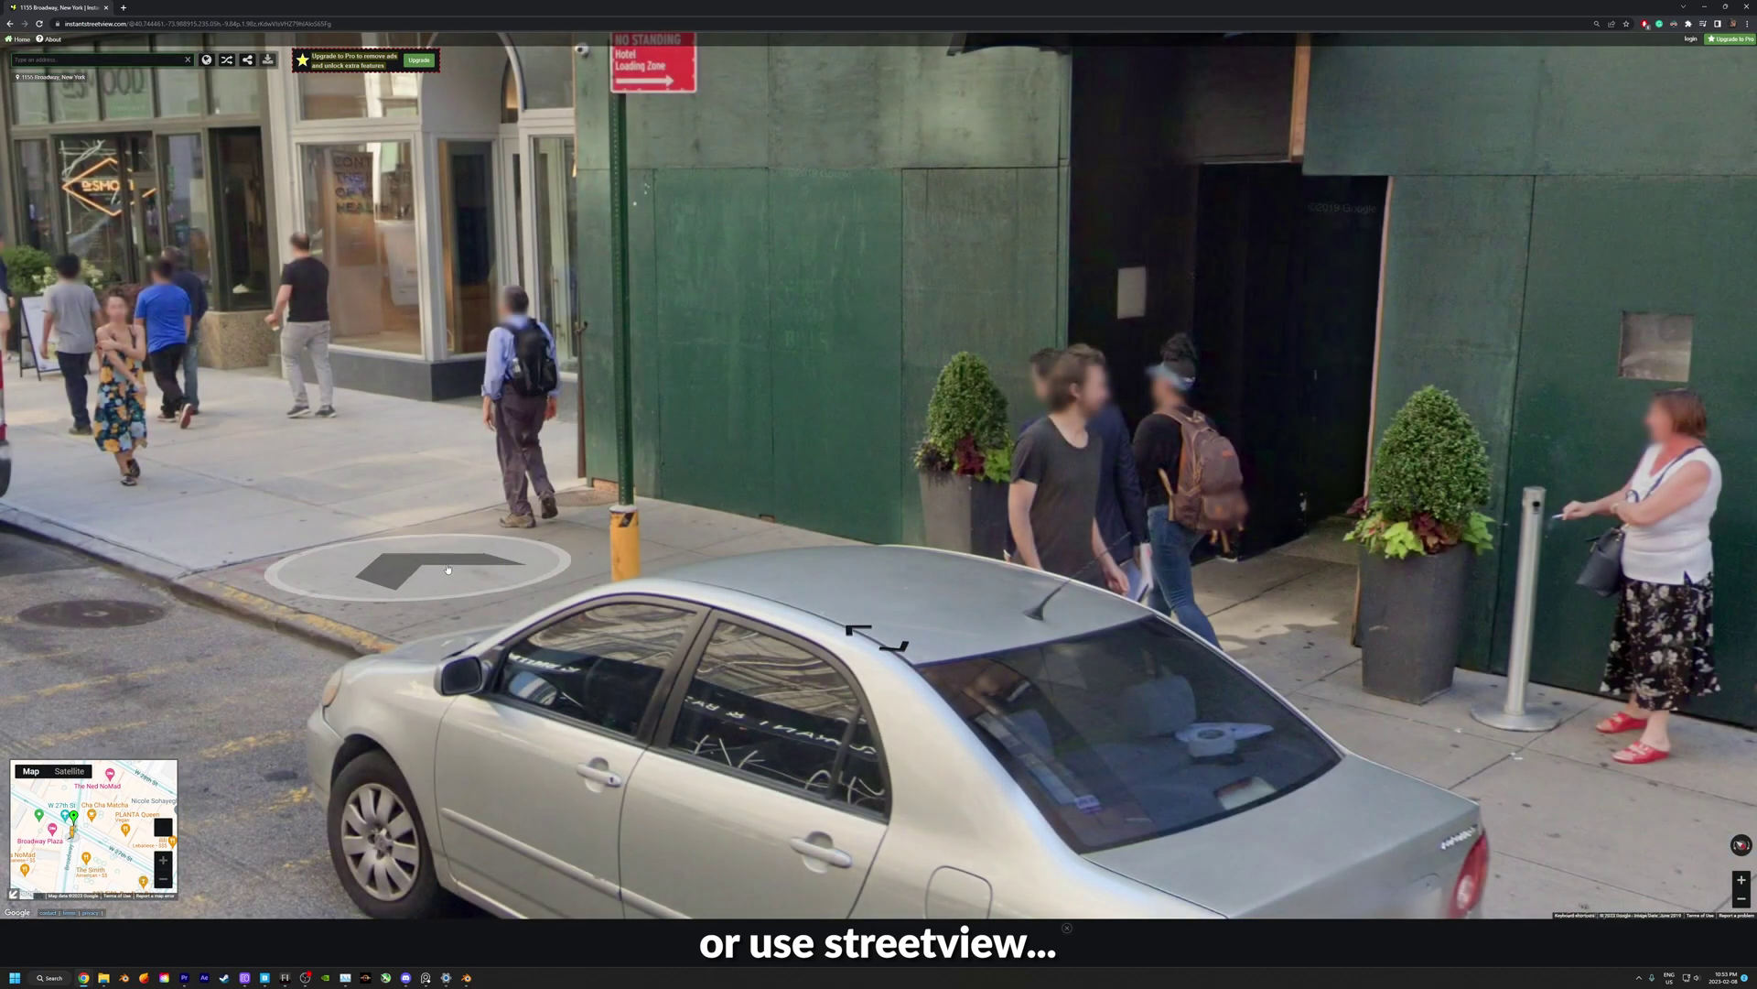
left_click(370, 571)
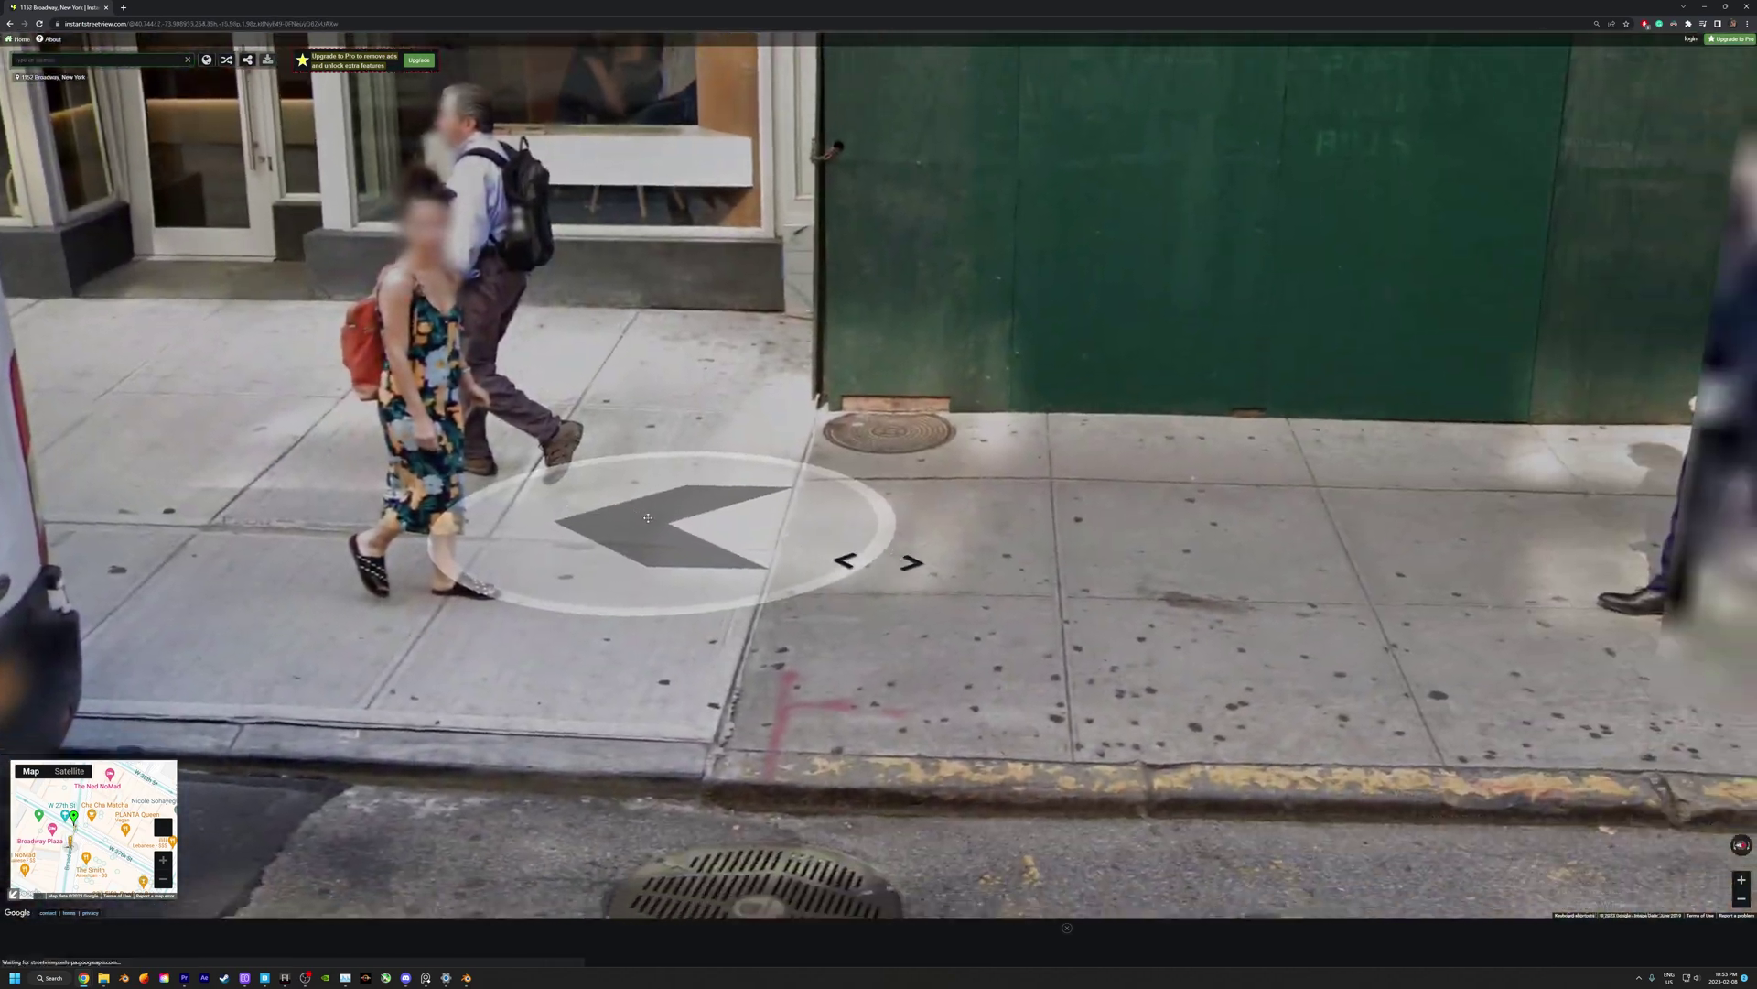
left_click_drag(981, 591, 820, 558)
left_click_drag(1033, 822, 895, 747)
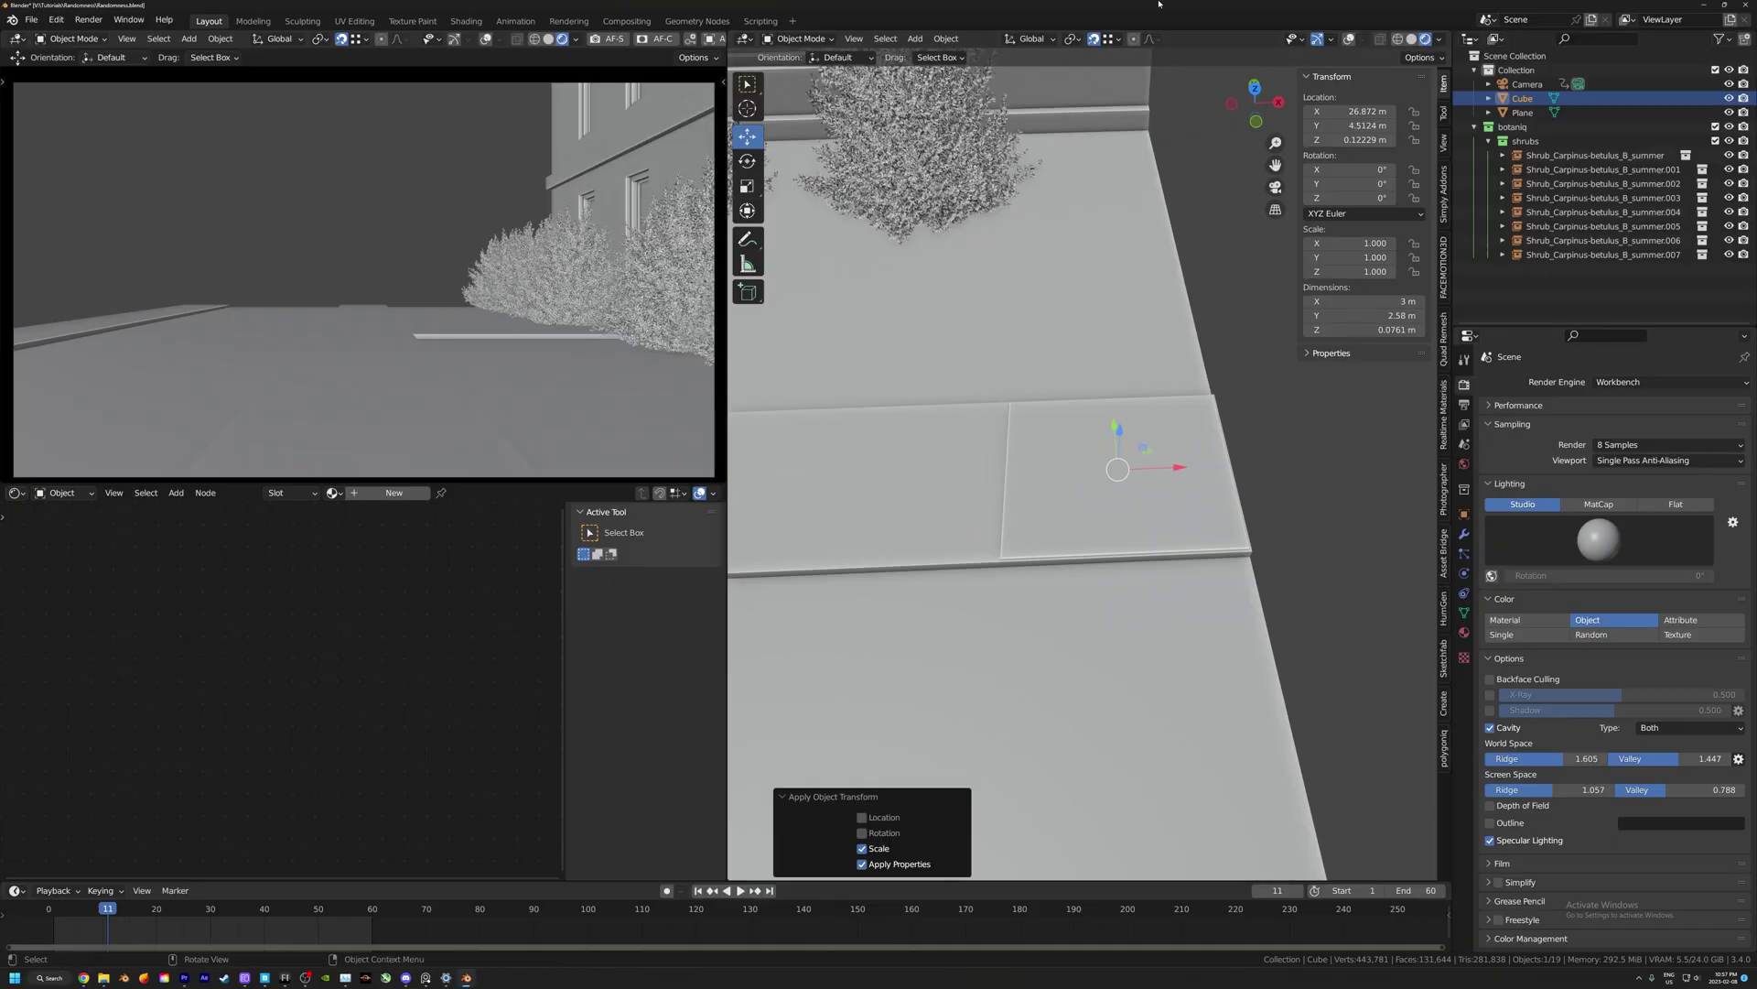
Place three linked slab duplicates in a row, each moved -3 m along X.
middle_click_drag(1098, 444, 1117, 440)
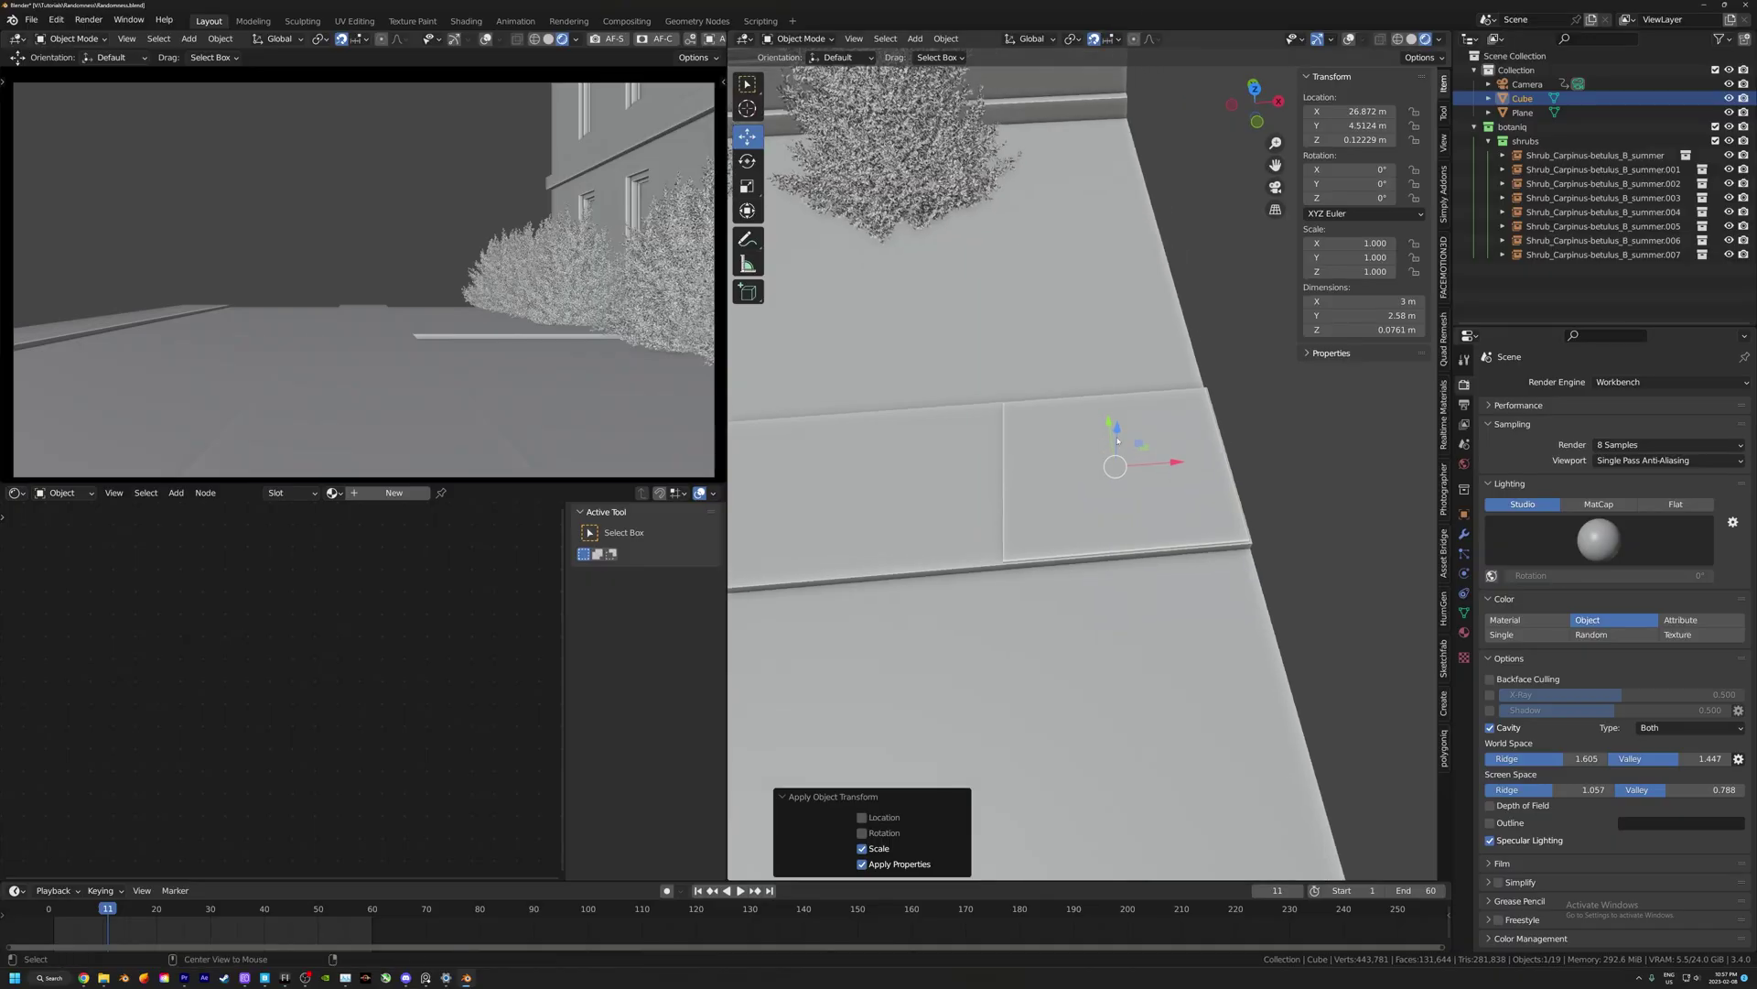
middle_click_drag(880, 478, 1256, 446)
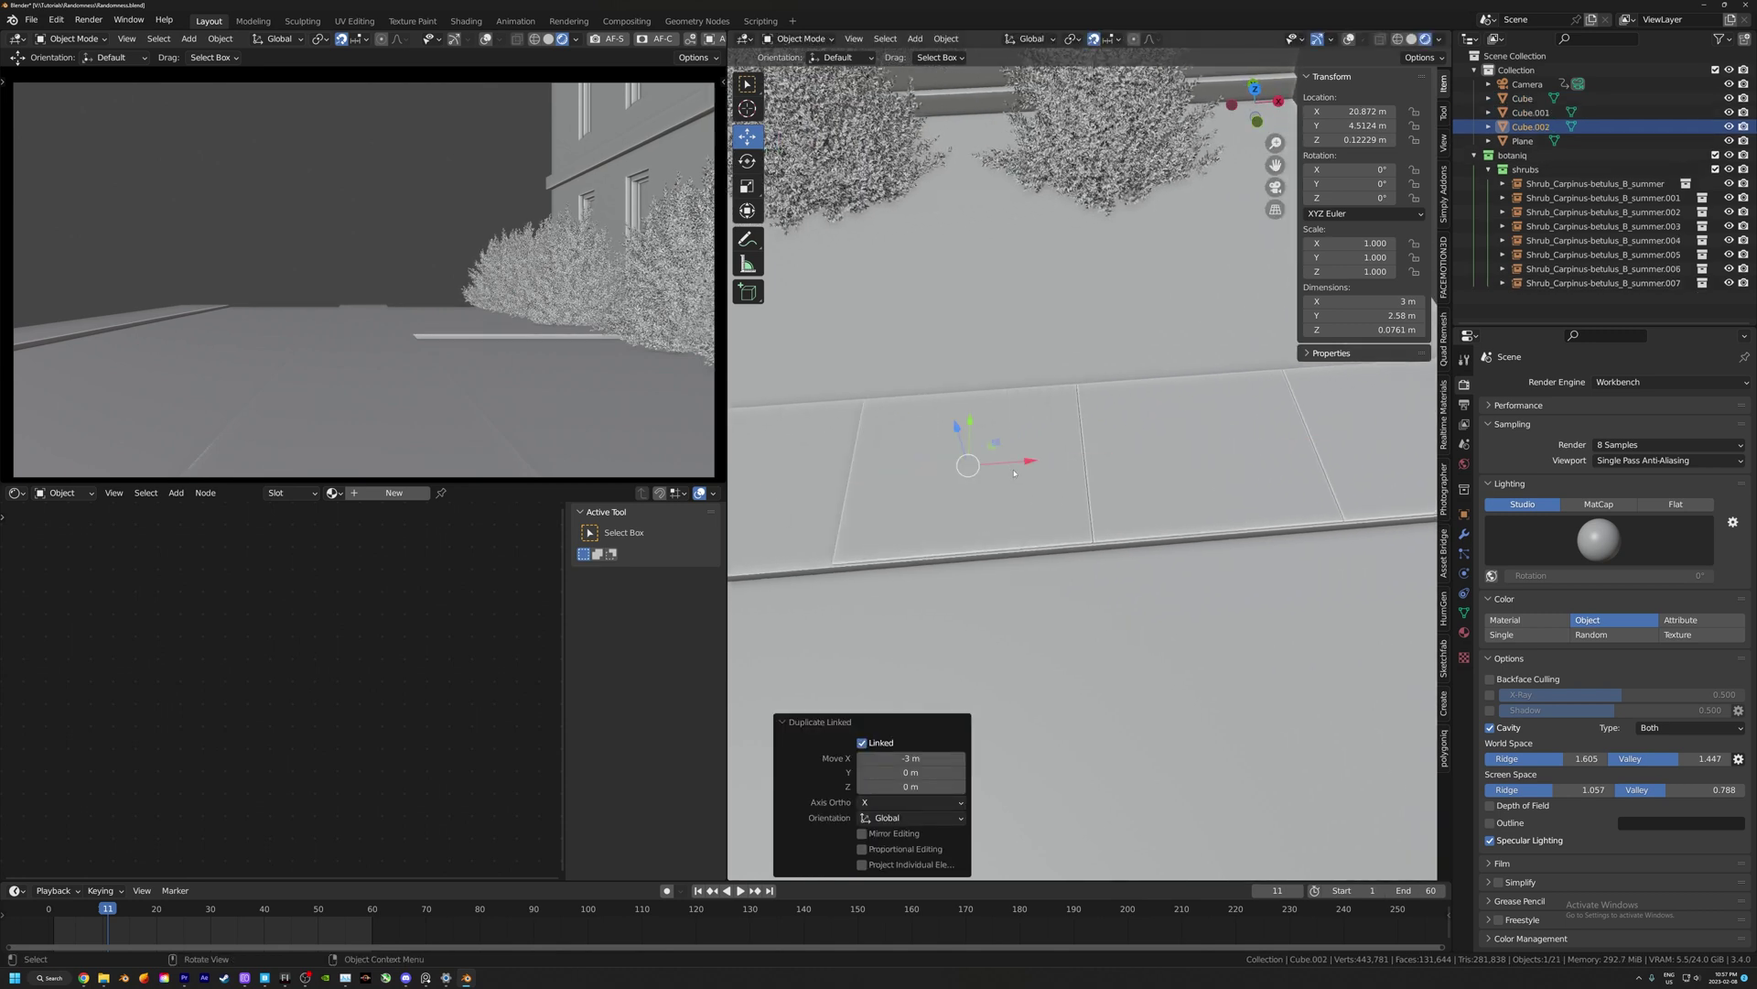
left_click(789, 488)
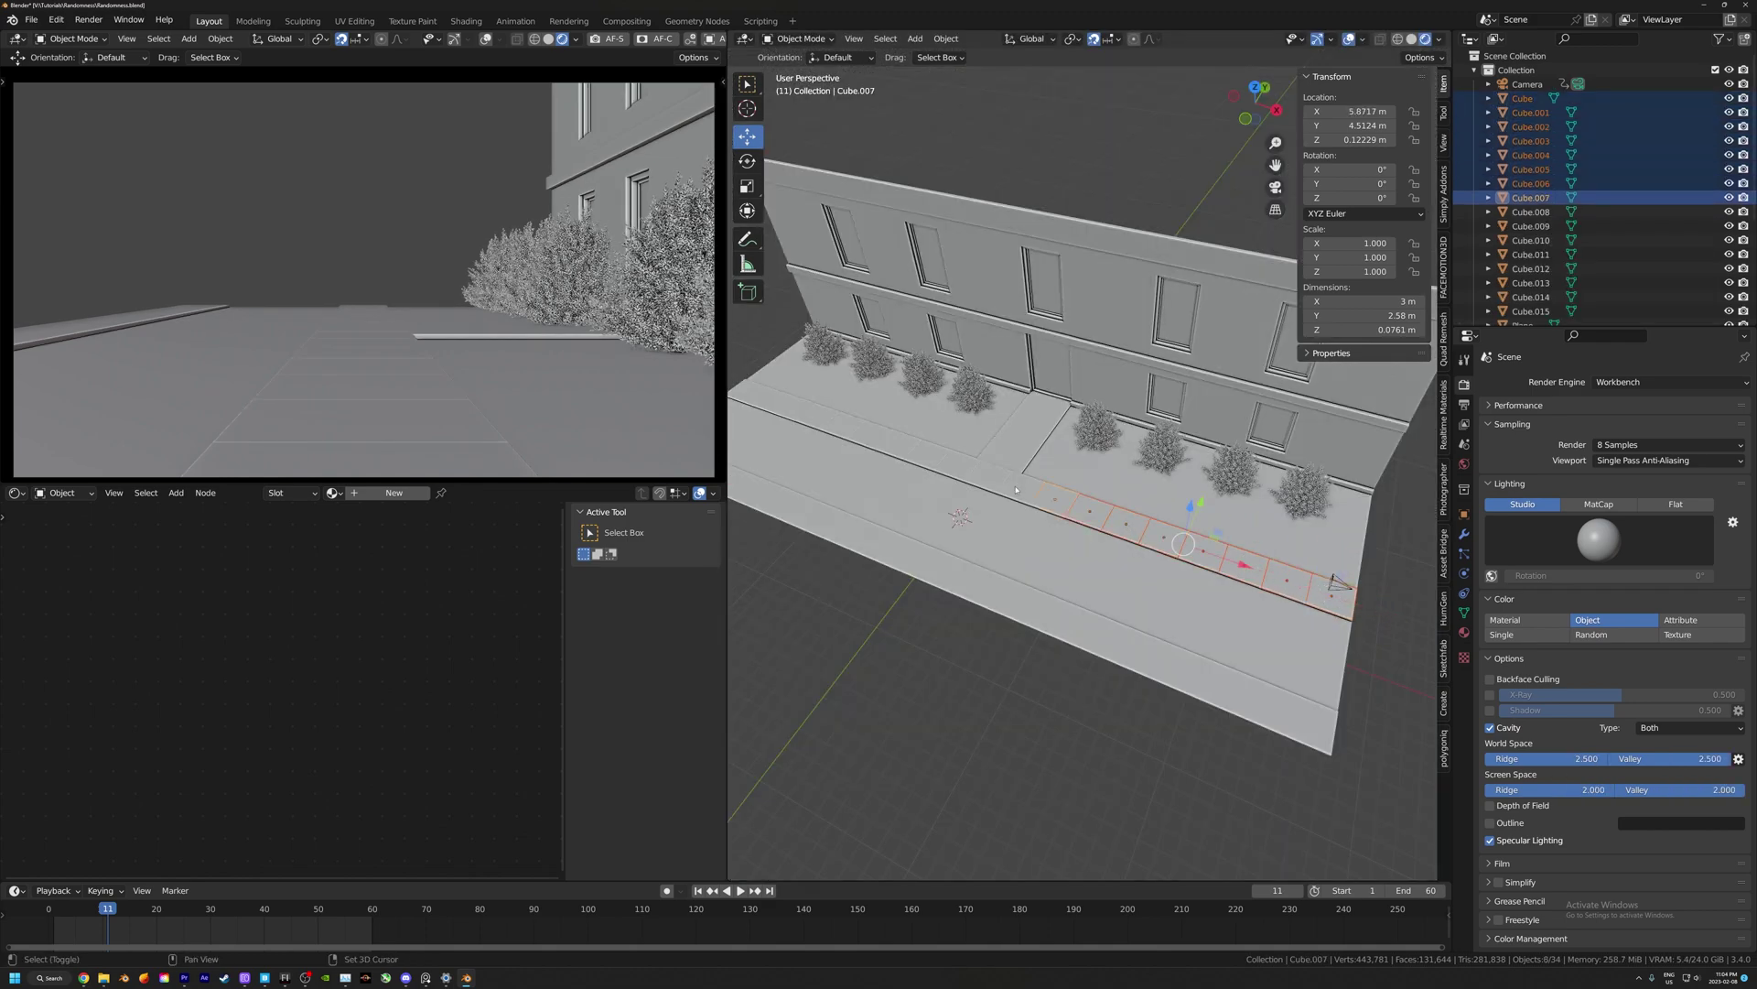
Randomize the slabs' transforms with Location Z 0.04 m and Rotation Z 0.4°.
scroll(894, 448, "down", 3)
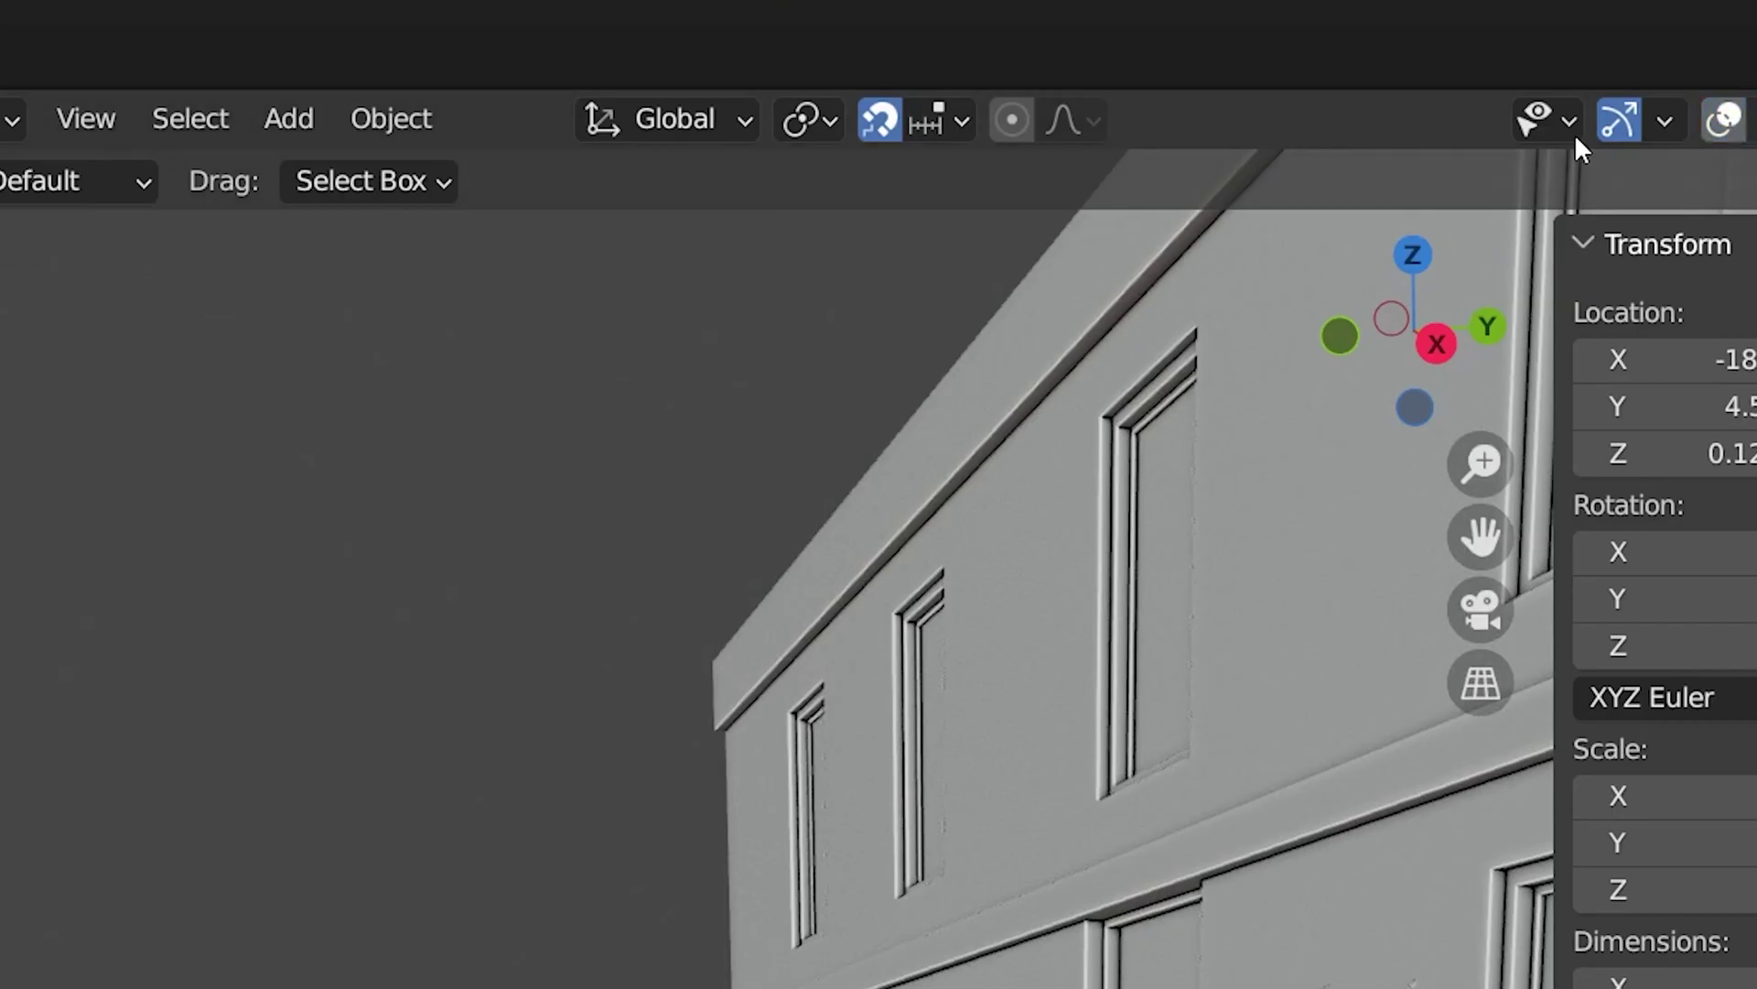
left_click(392, 118)
mouse_move(756, 194)
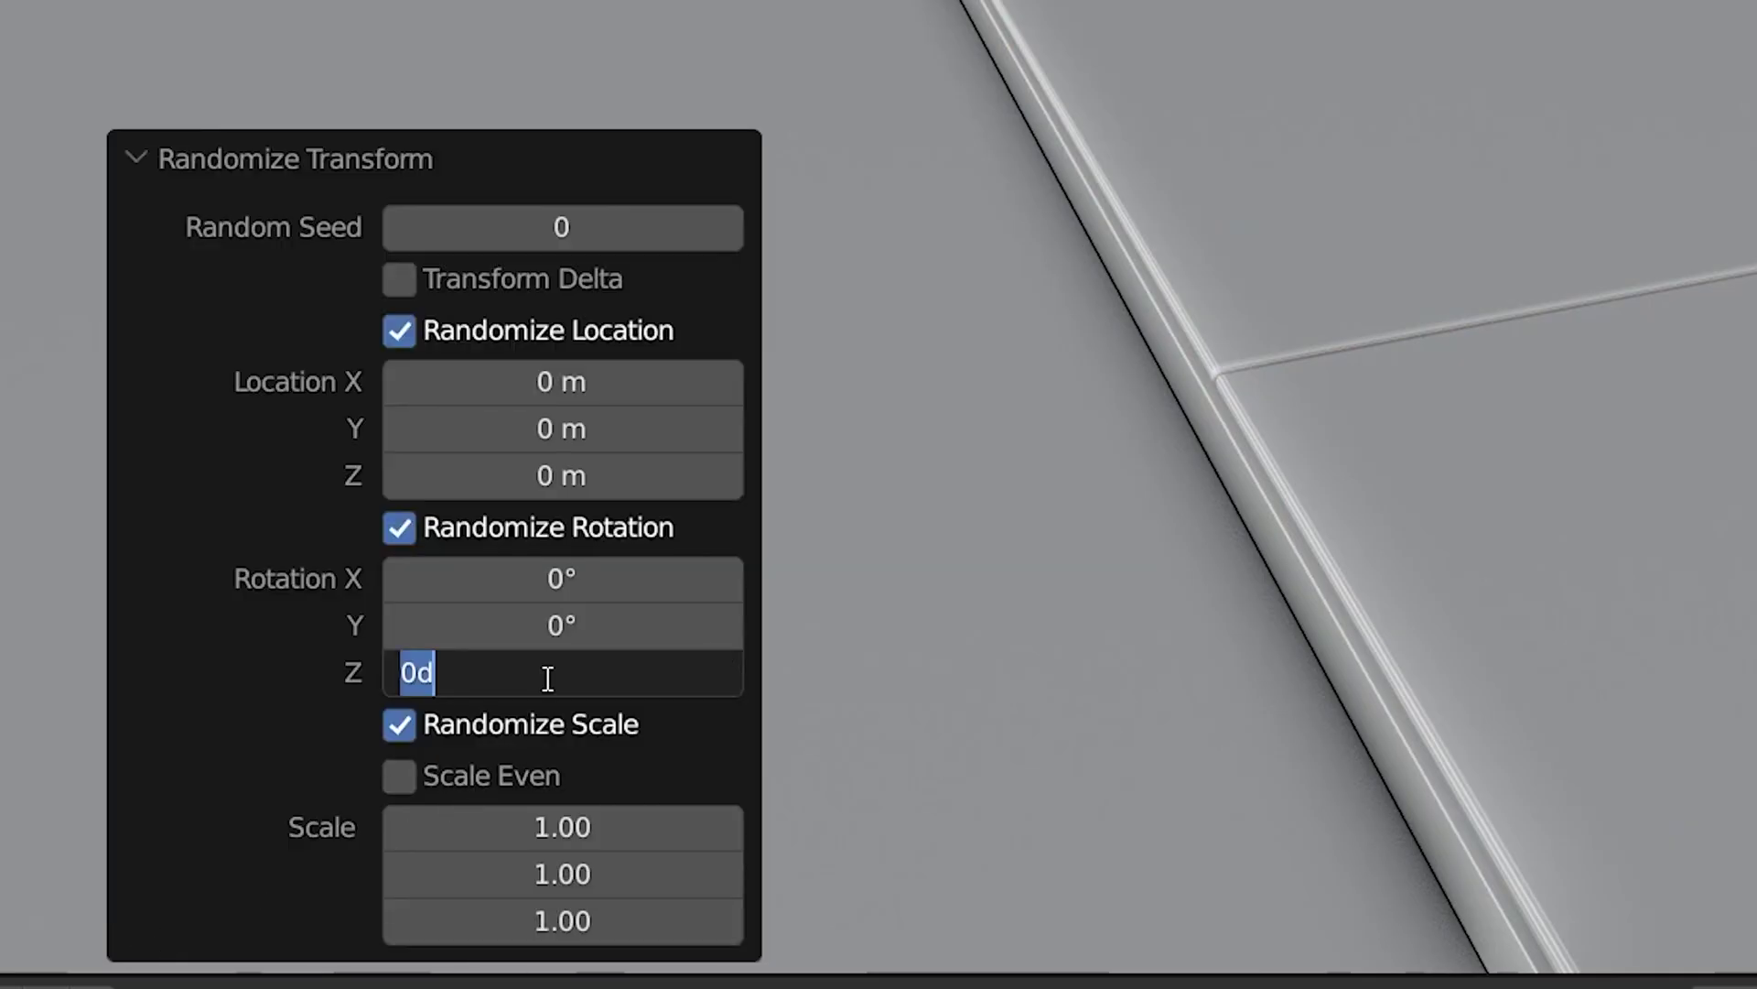
left_click(554, 476)
type(".04")
key("Return")
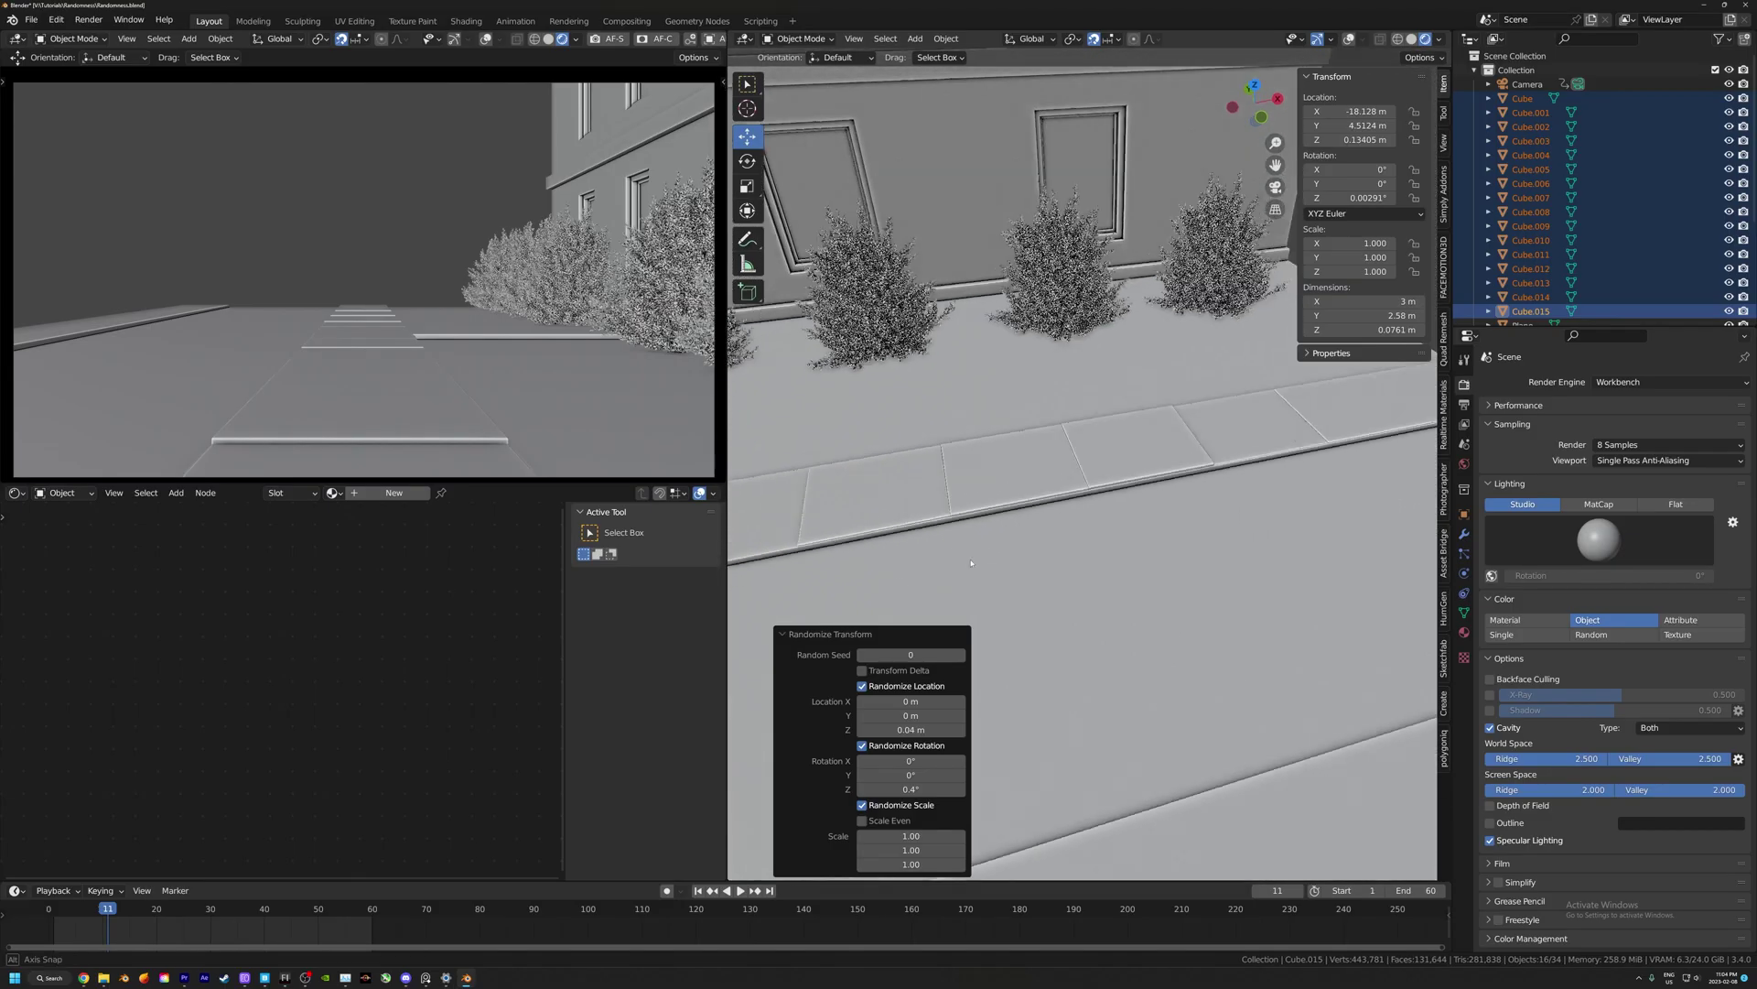
middle_click_drag(971, 562, 992, 550)
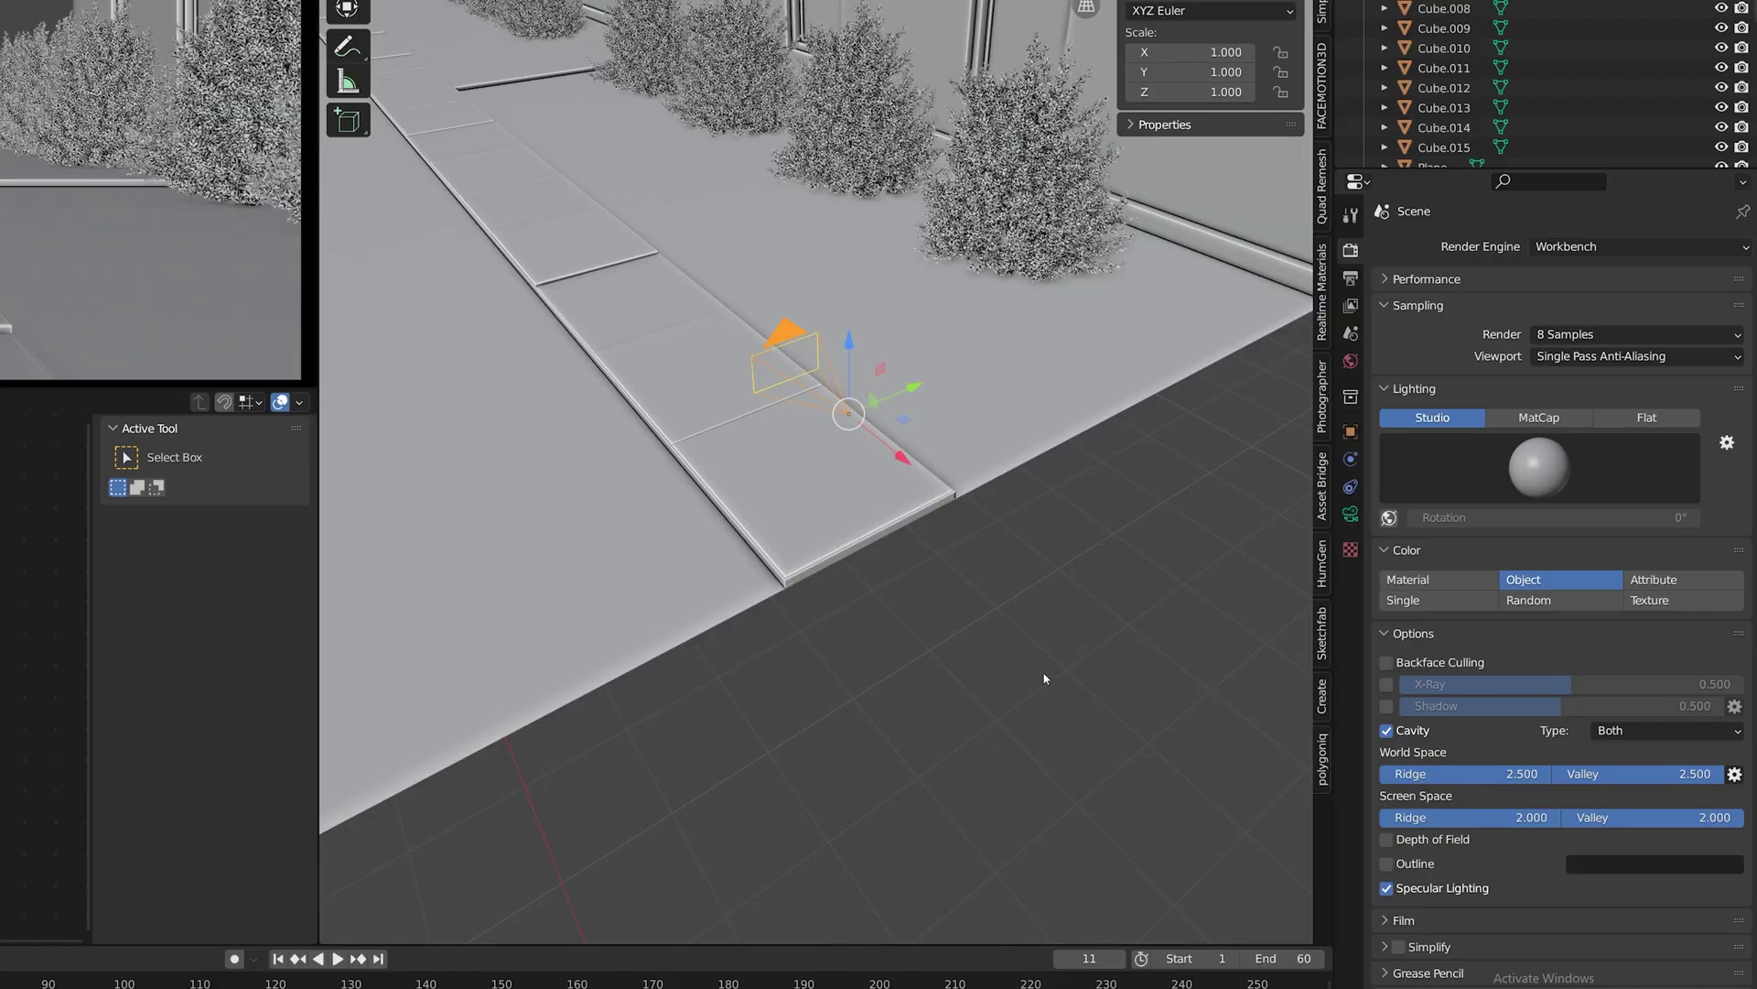
Add a Walk to the Store shake with frame offset 395 and influence 0.17.
left_click(1351, 514)
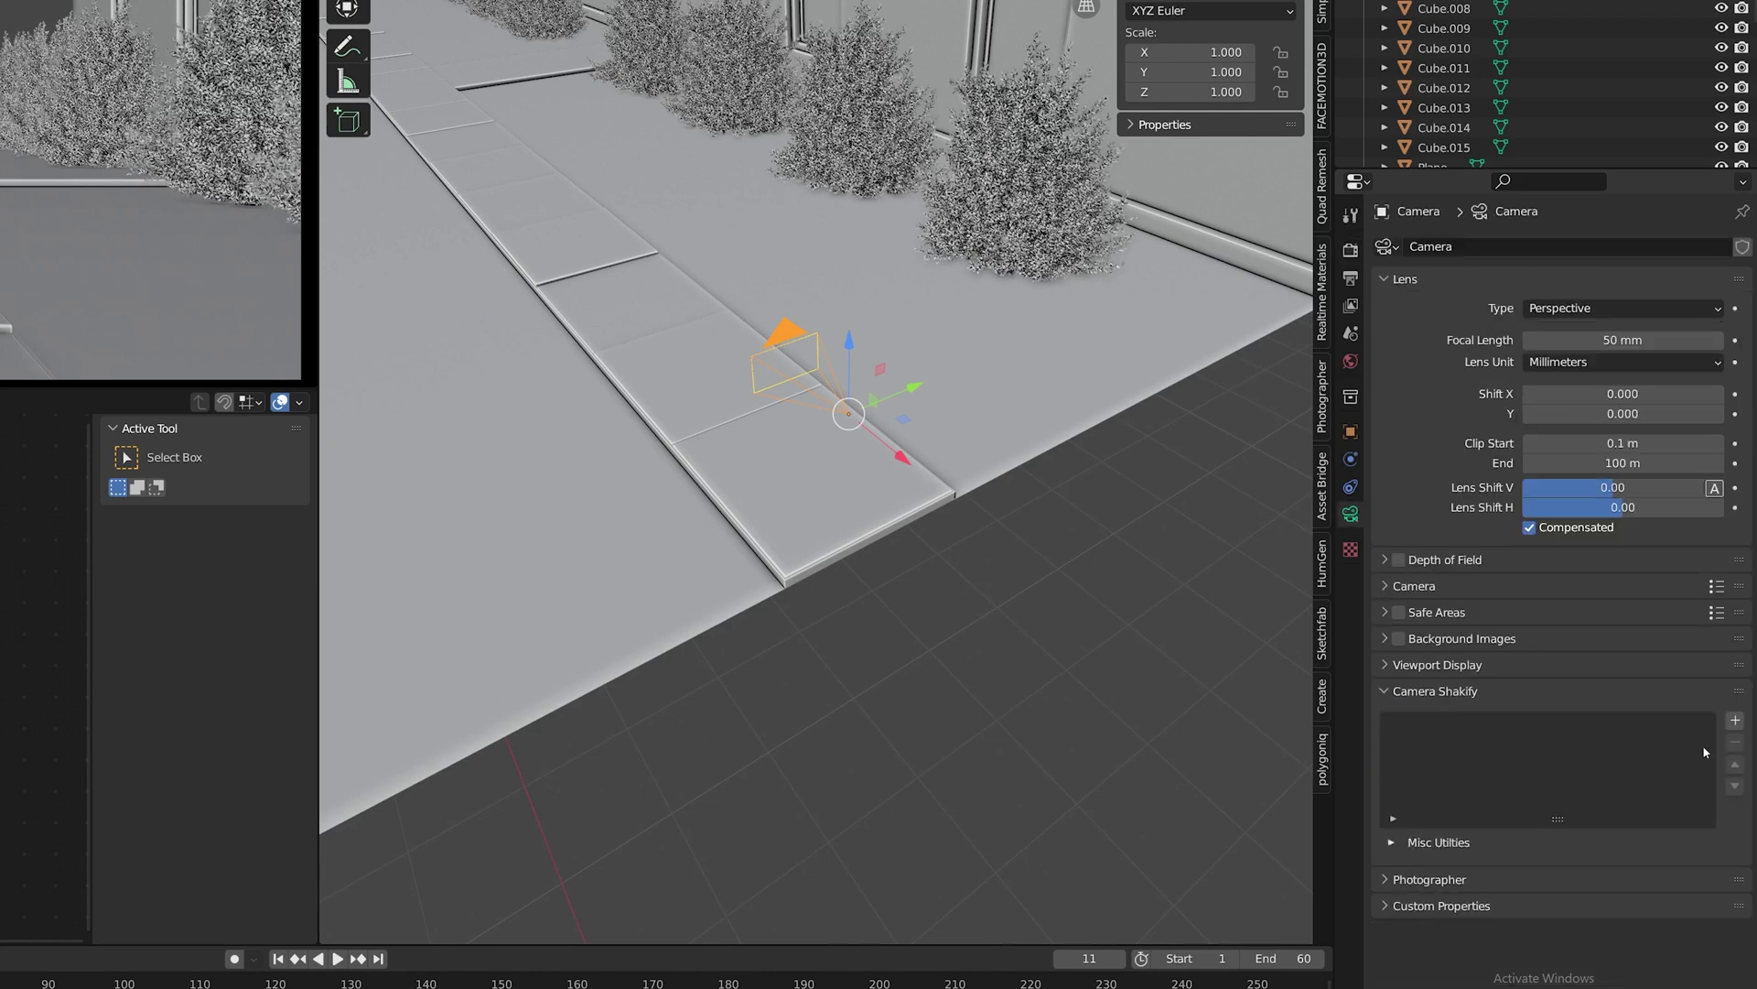
left_click(1736, 721)
left_click(1583, 842)
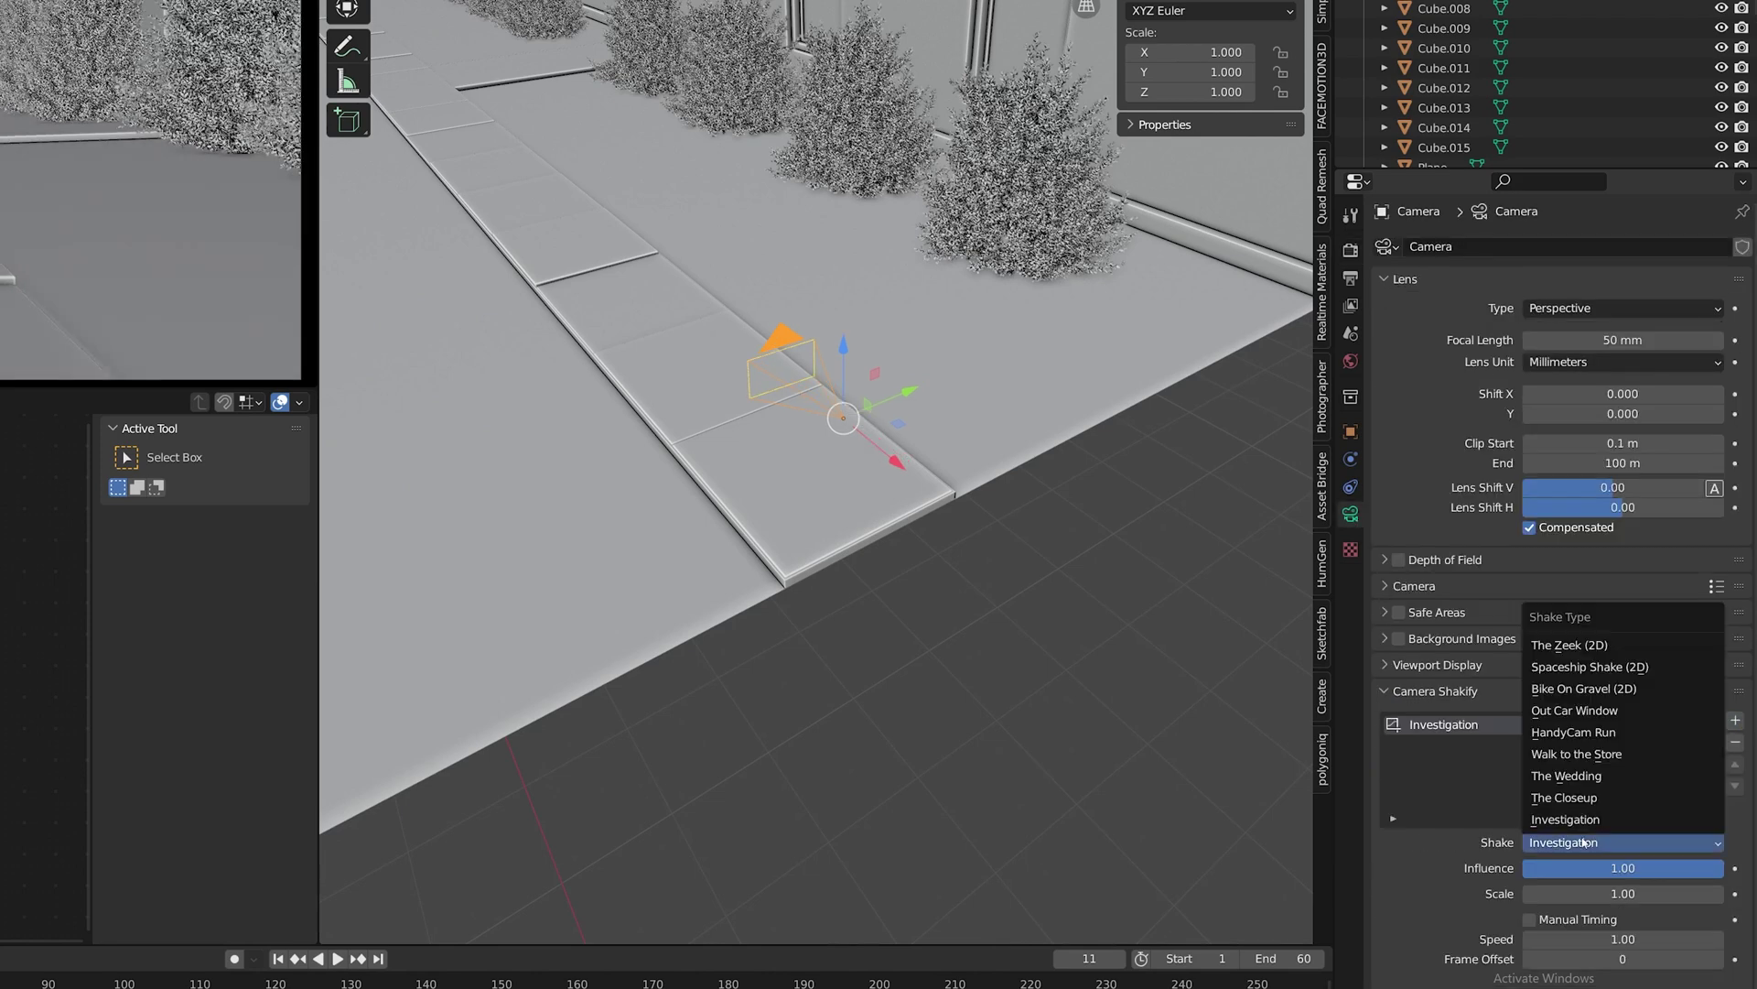
left_click(1588, 755)
left_click_drag(1603, 956, 1703, 957)
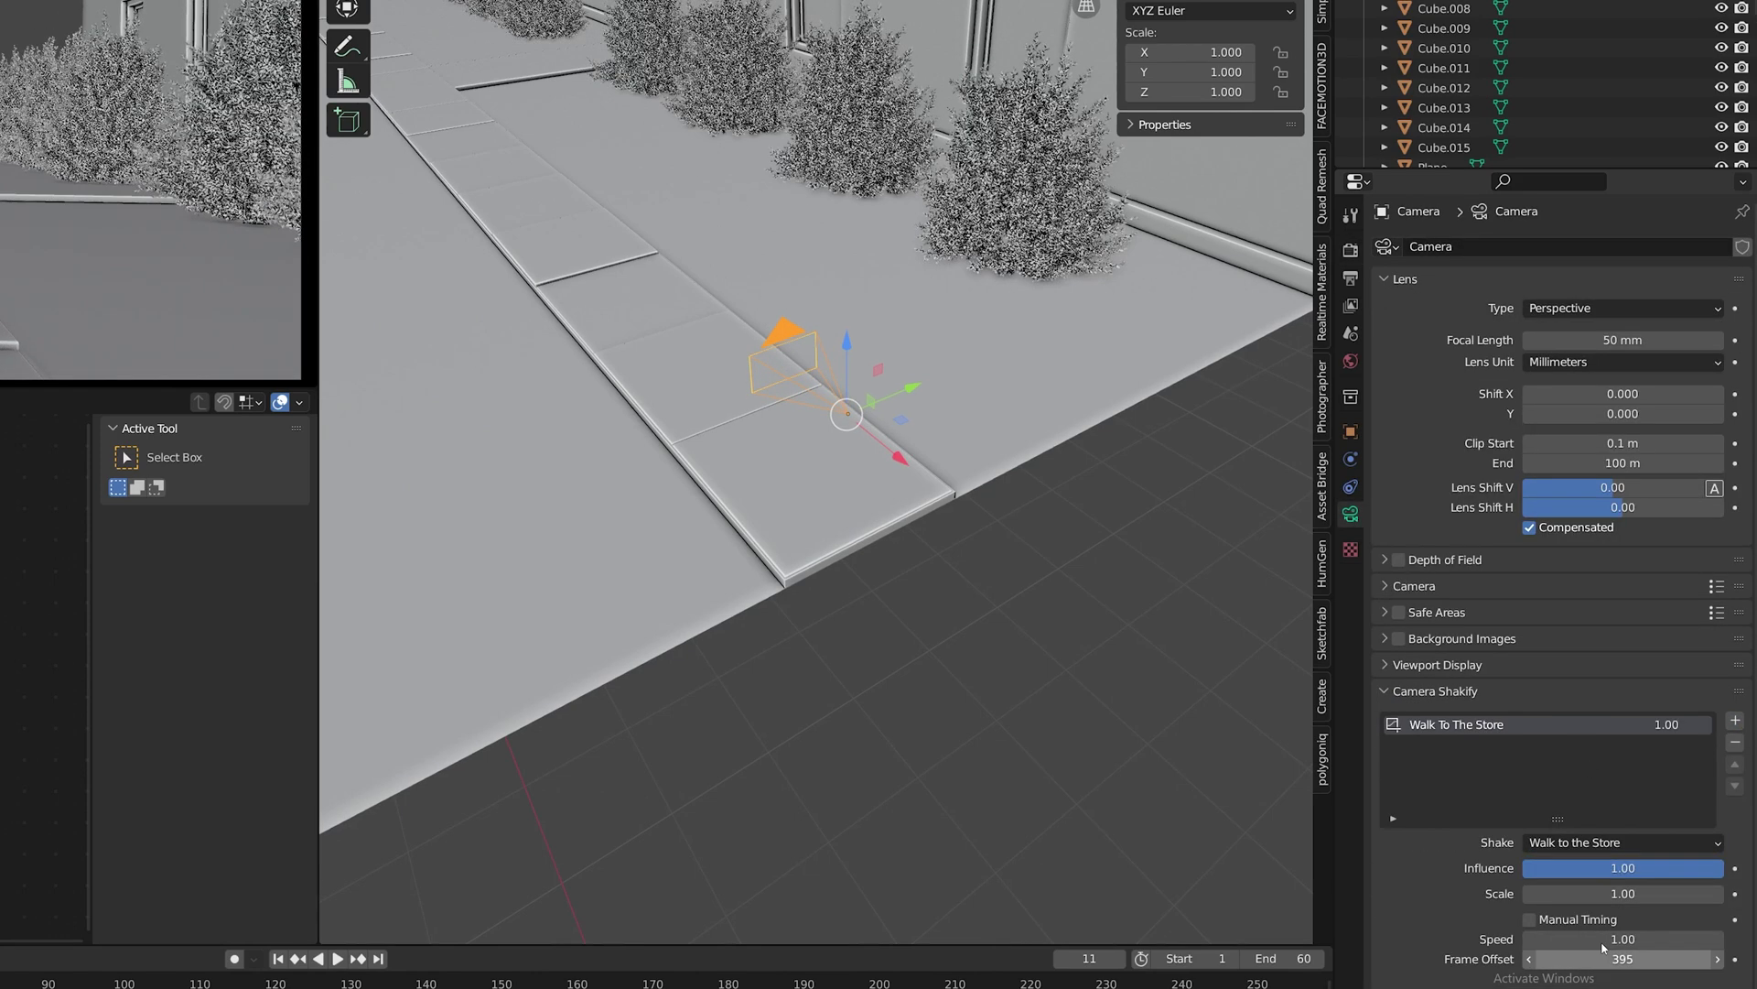
left_click_drag(1591, 874, 1432, 874)
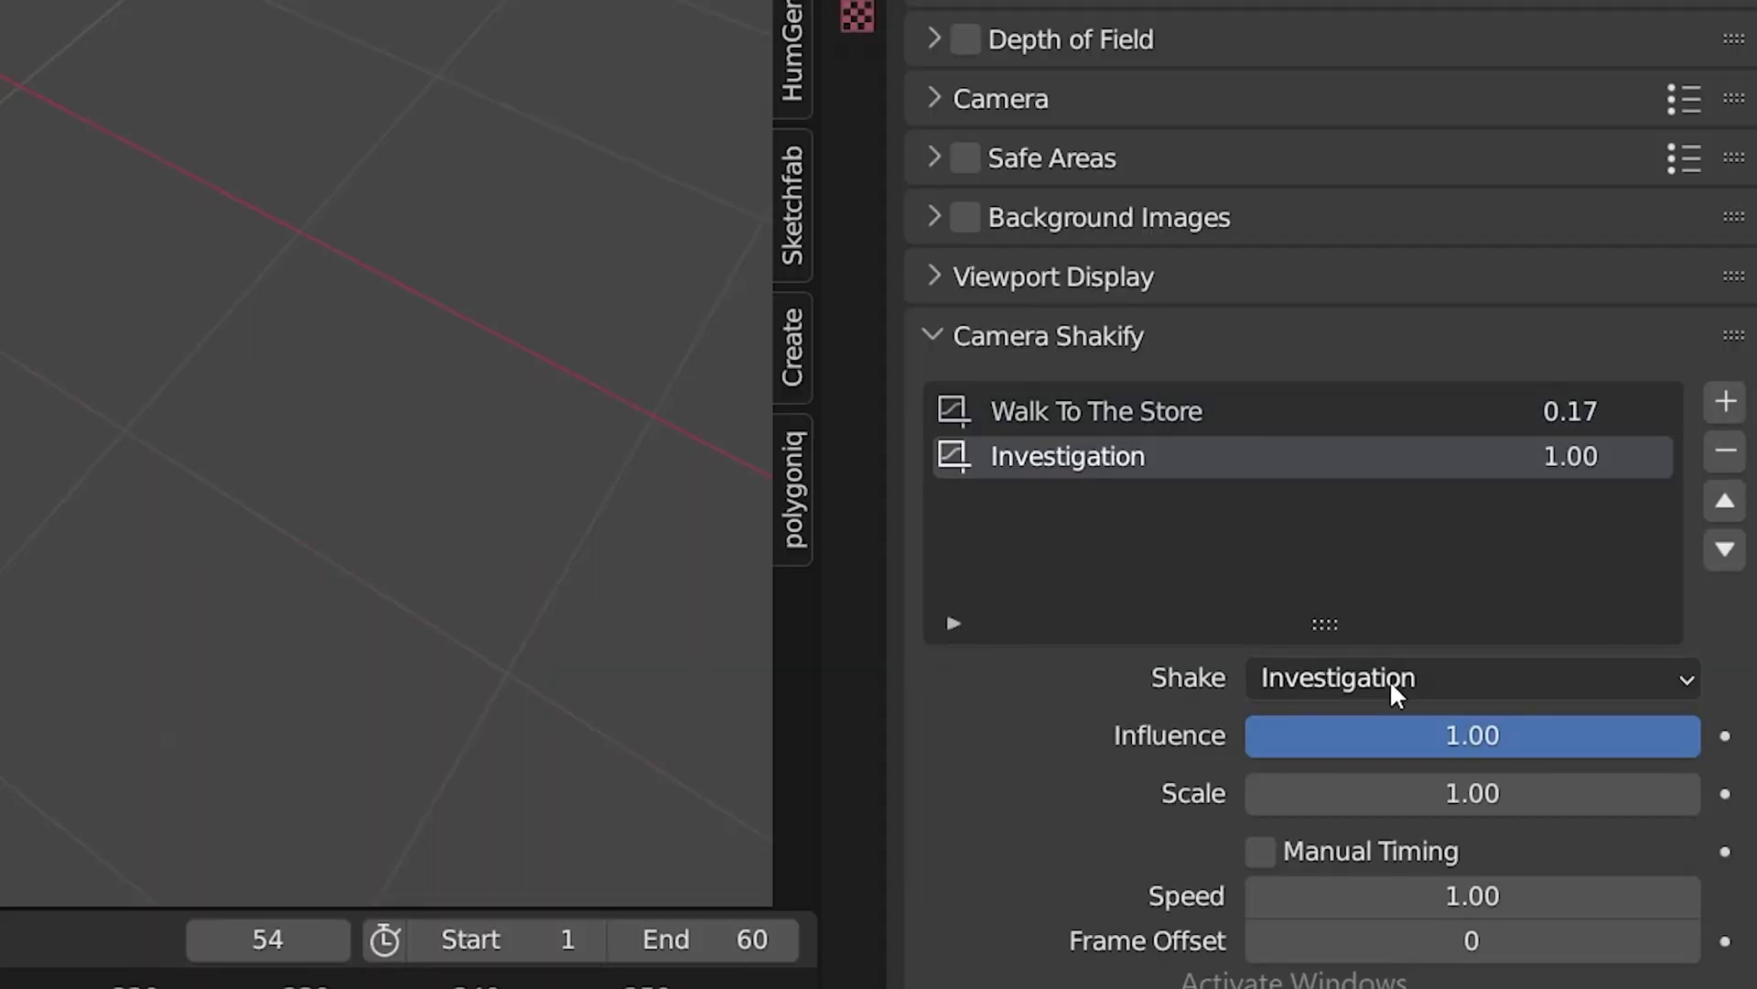
Stack two more shake layers: The Closeup and The Wedding.
left_click(1390, 679)
left_click(1455, 641)
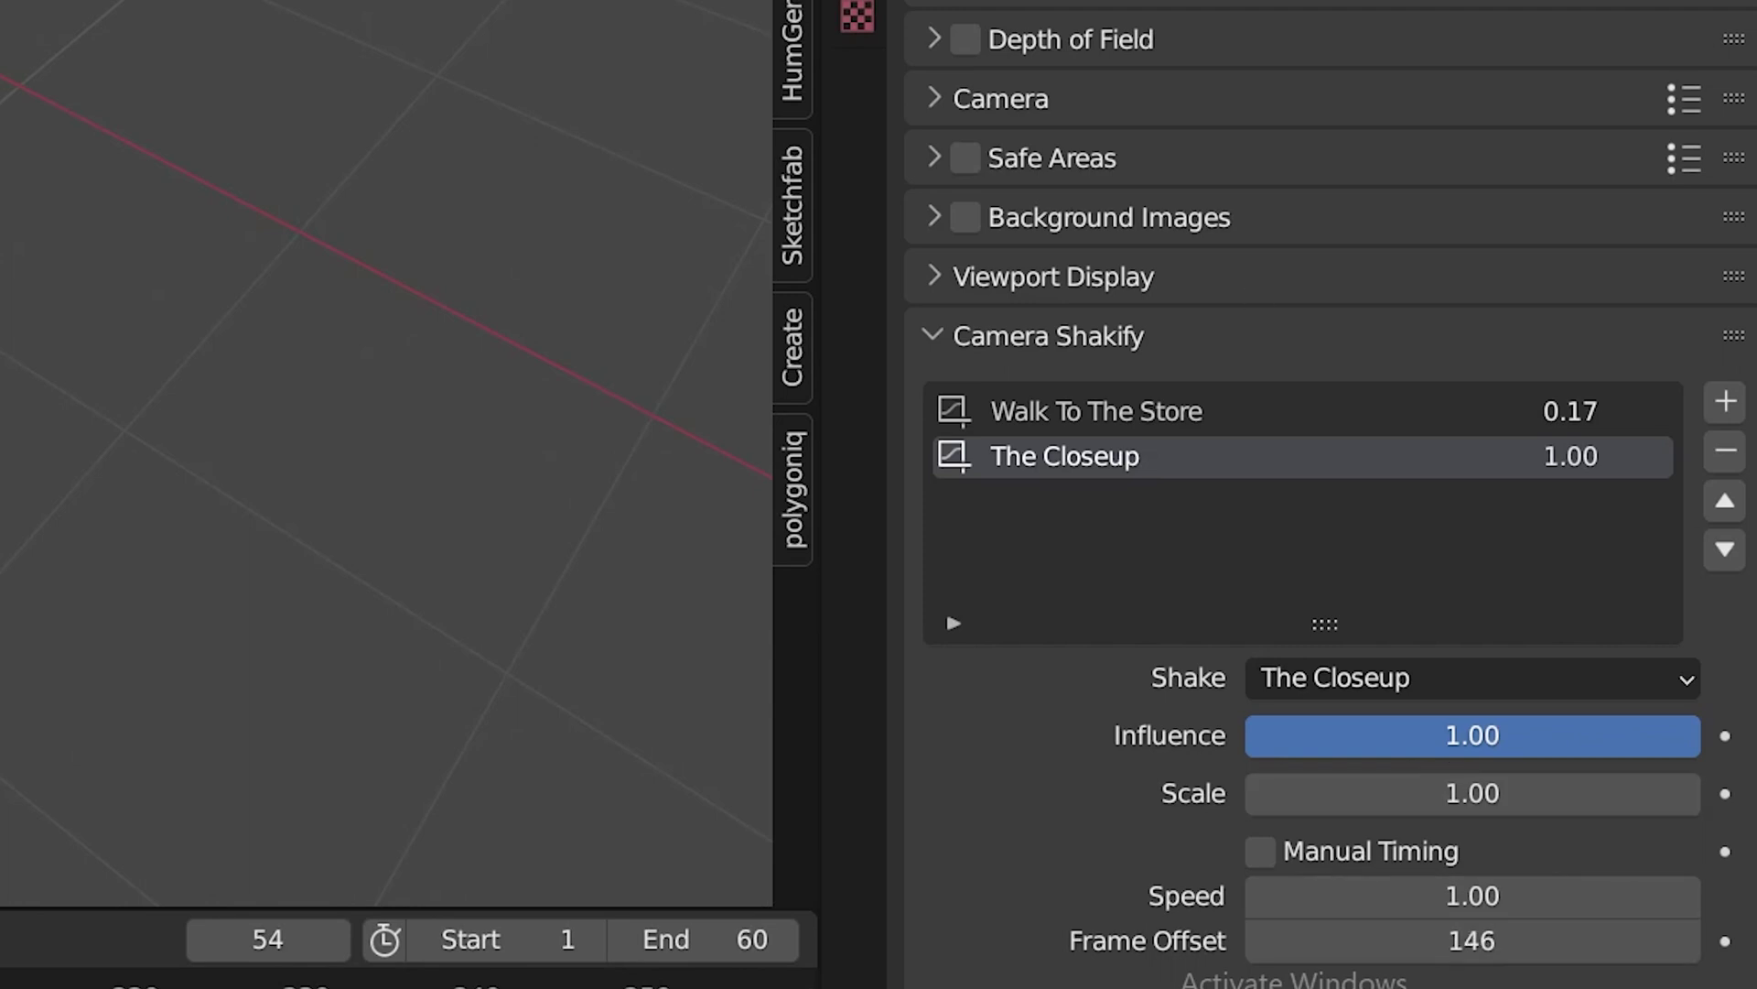
left_click(1725, 401)
left_click(1460, 678)
left_click(1370, 521)
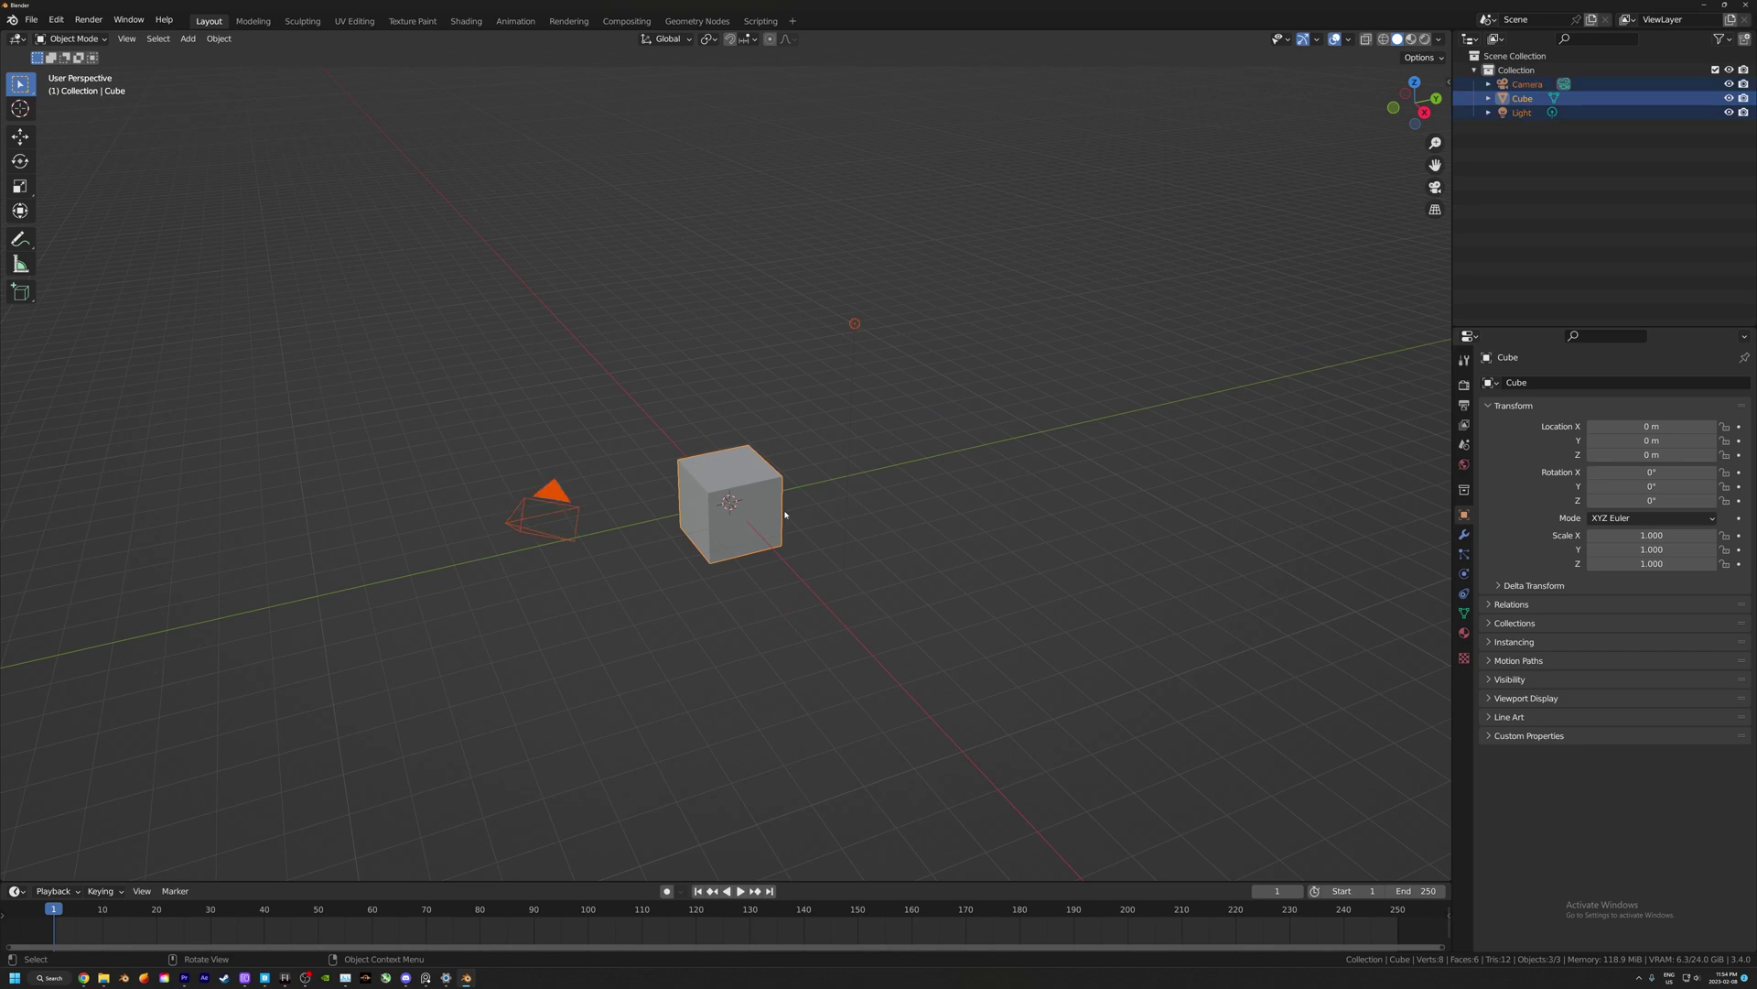
Delete the default camera, cube and light, then add a new mesh at the origin.
key("x")
left_click(784, 514)
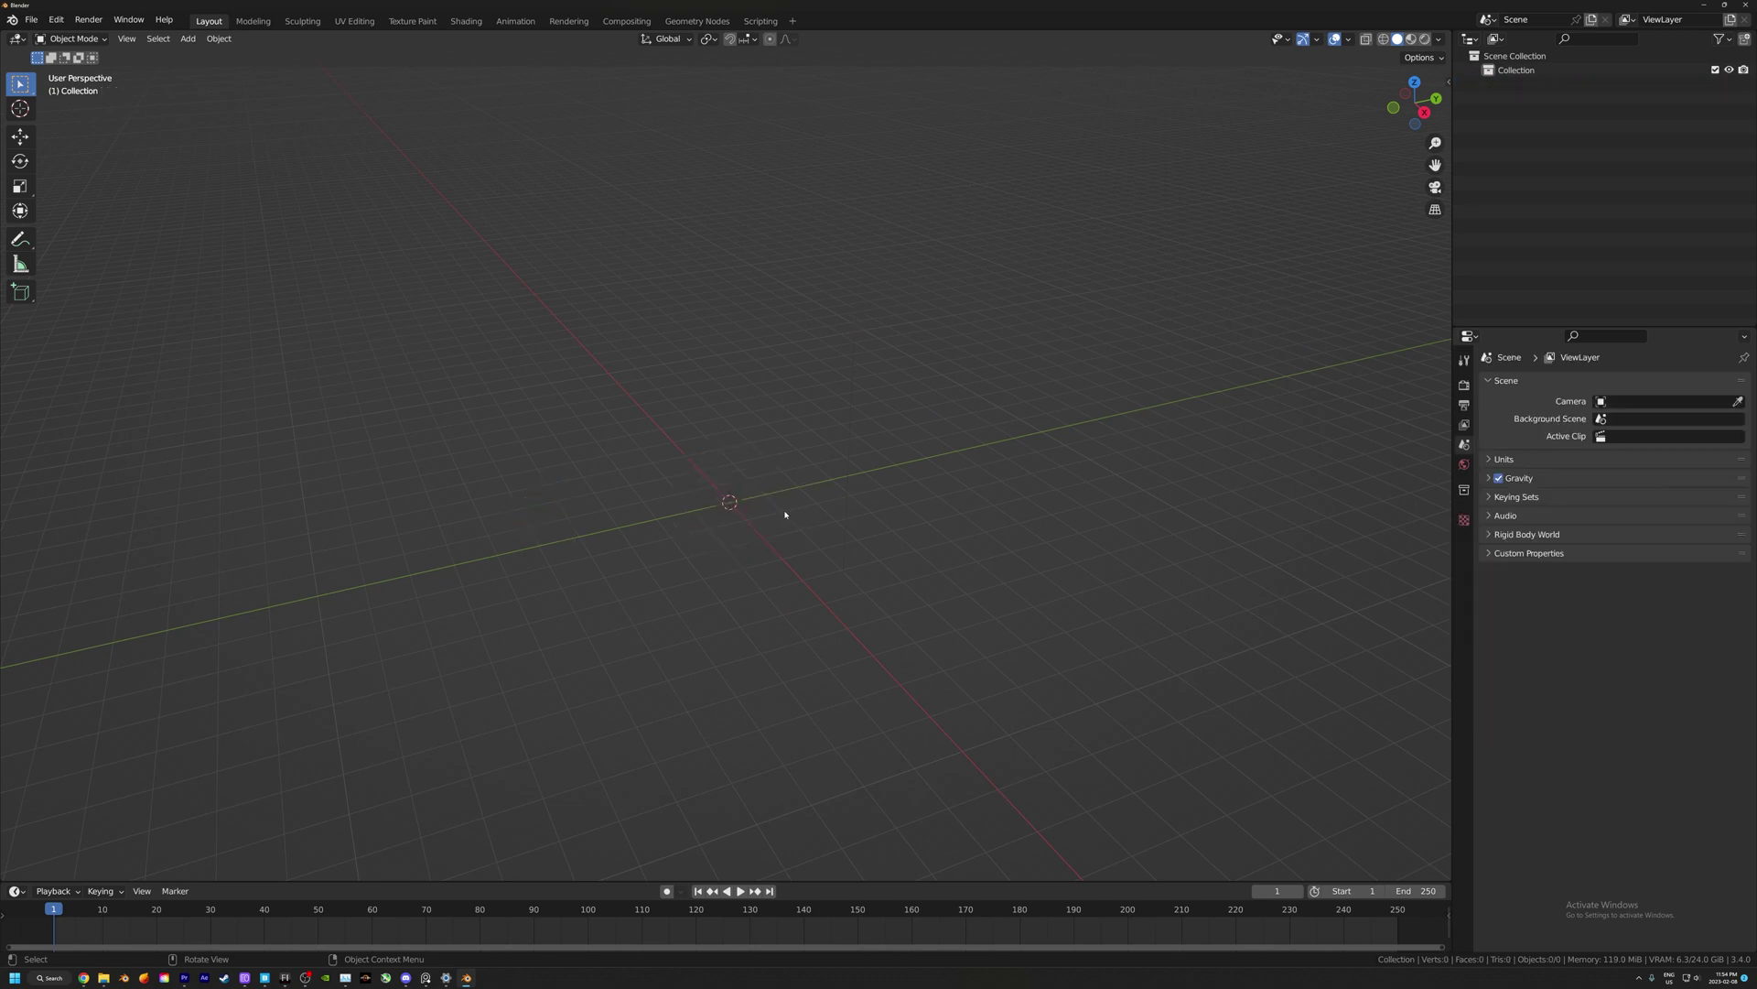
key("shift+a")
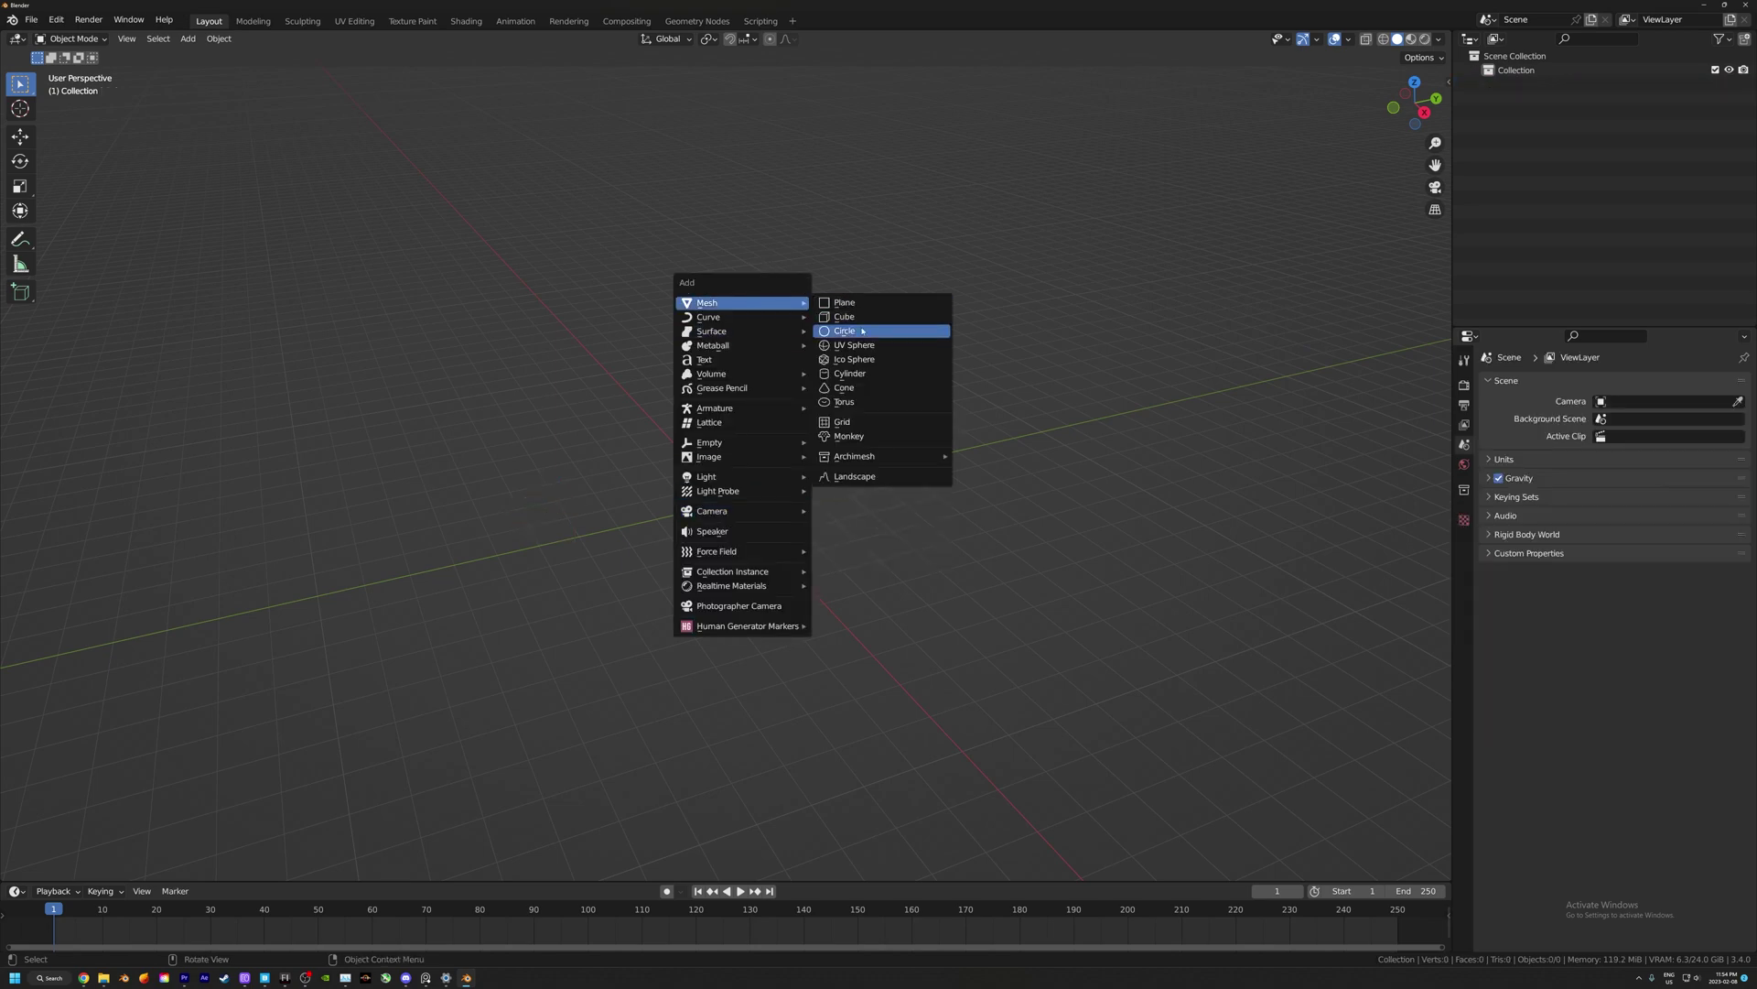
left_click(856, 317)
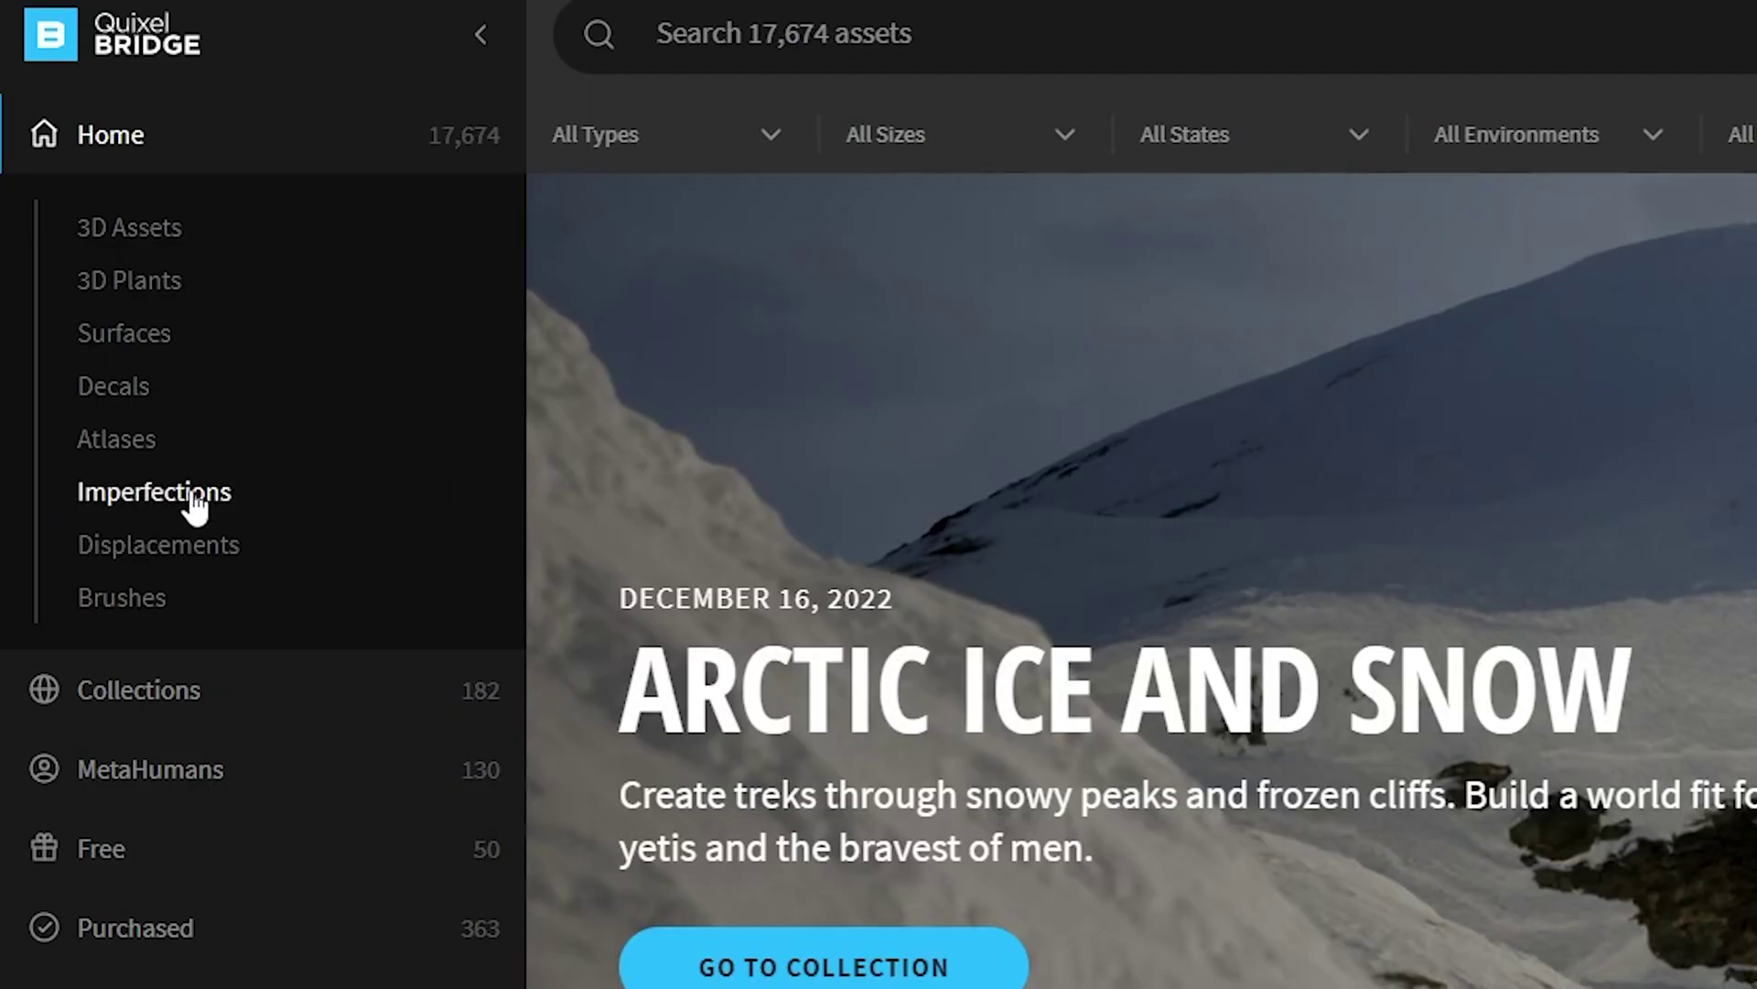
Browse the Imperfections asset category and scroll through the scatter add-on listings.
left_click(193, 497)
scroll(813, 286, "down", 10)
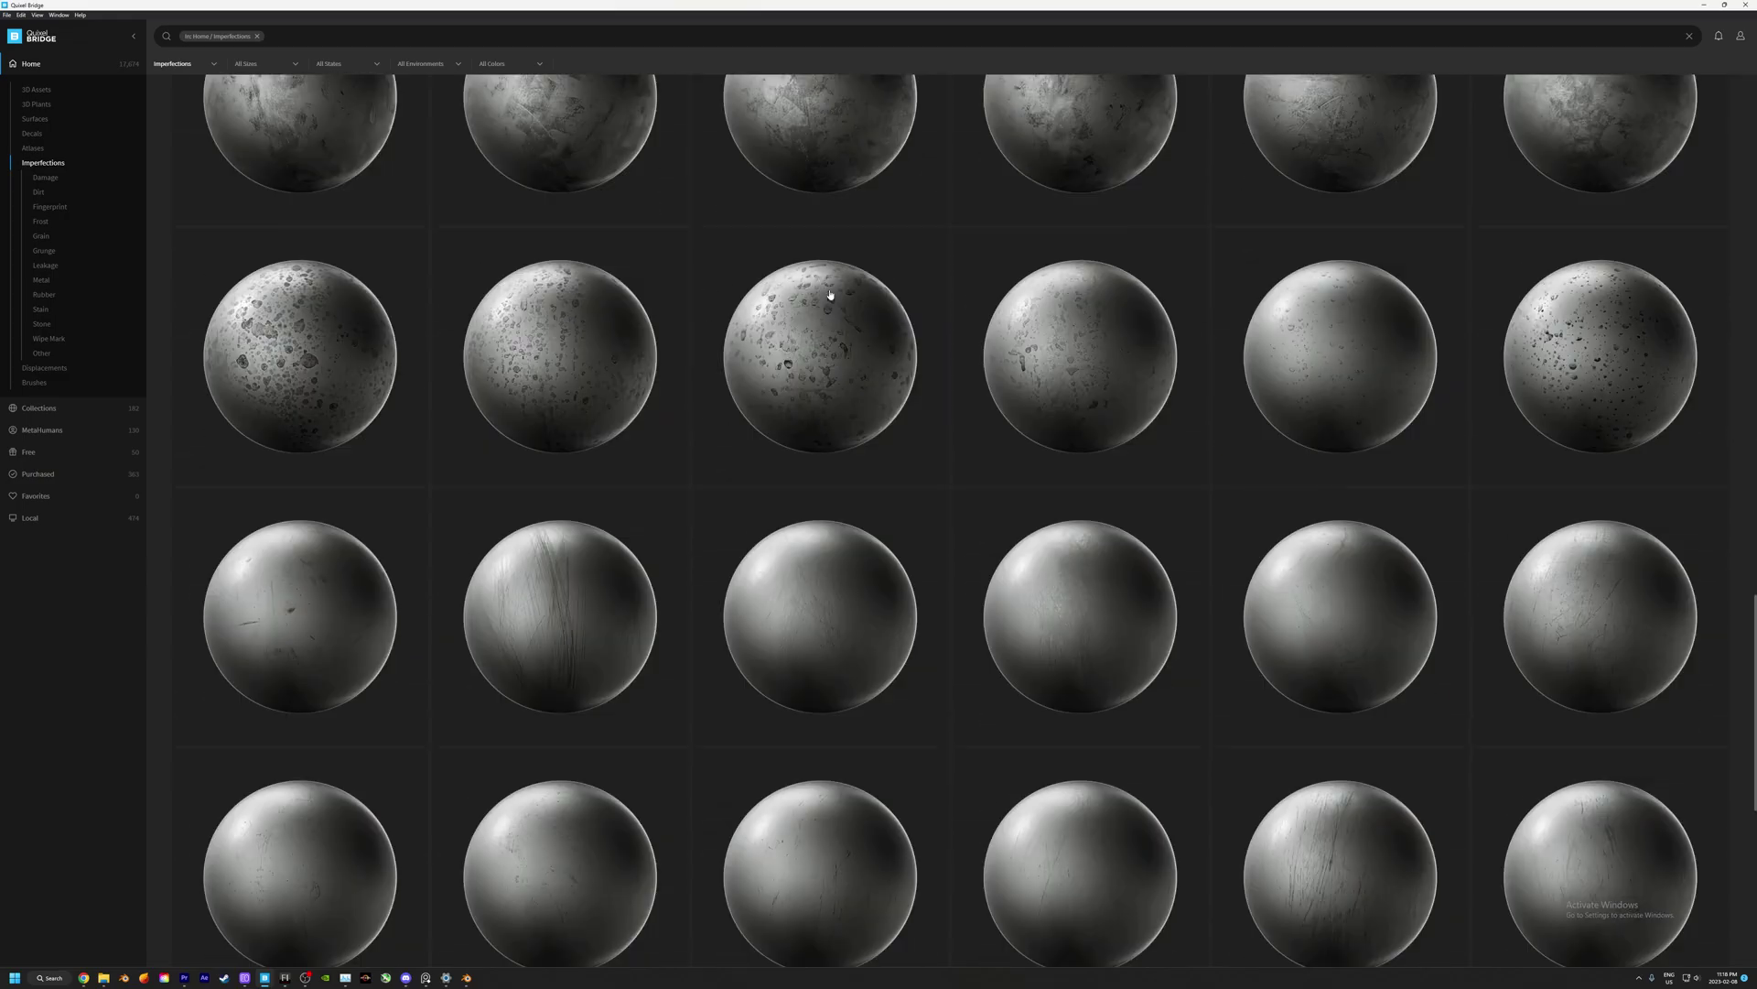
scroll(910, 294, "down", 10)
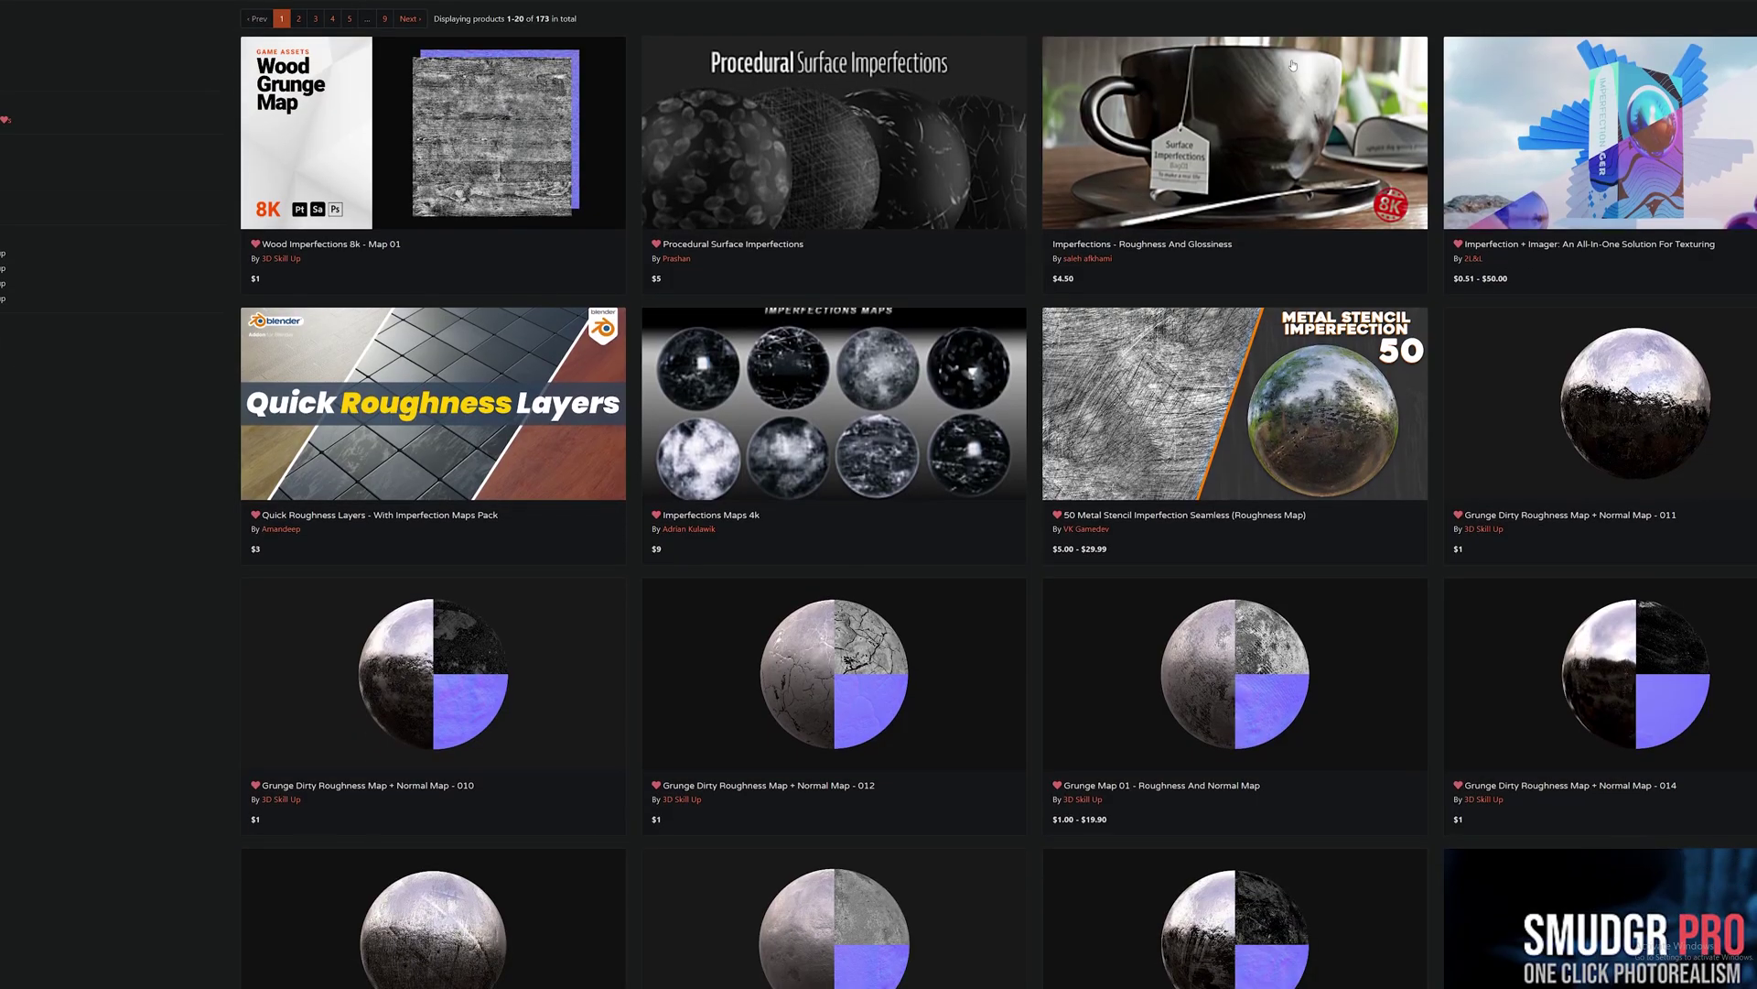
scroll(1293, 65, "down", 5)
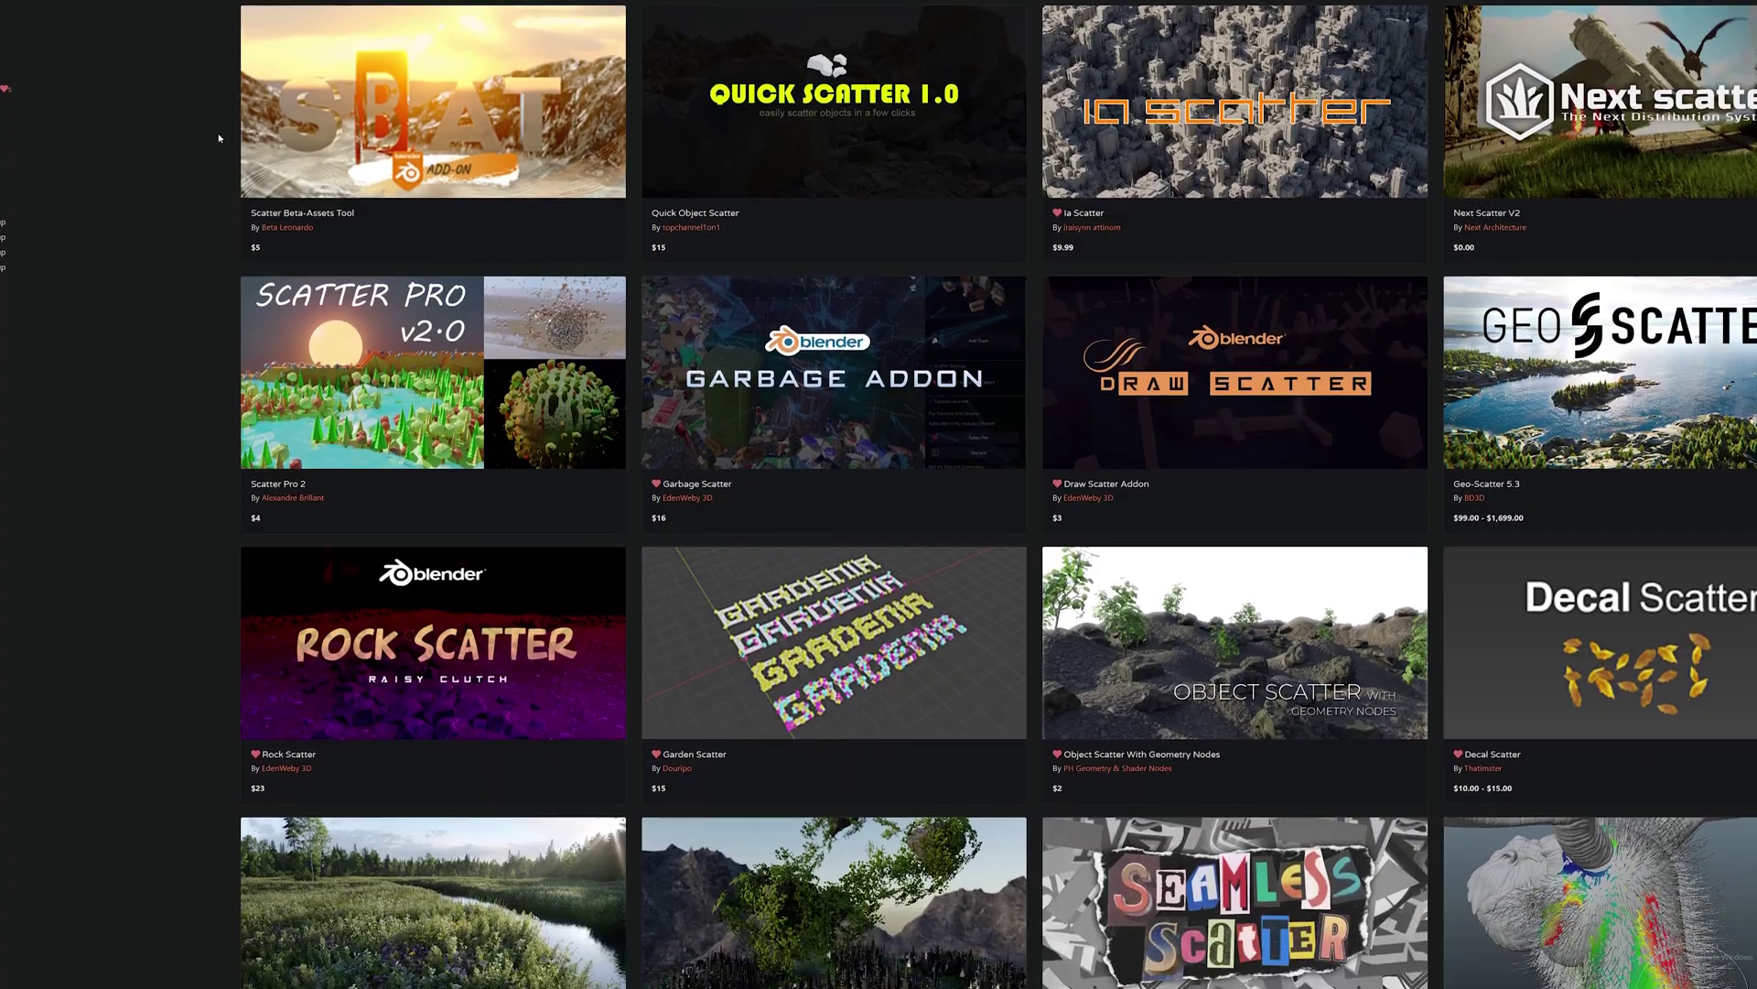
scroll(219, 139, "down", 3)
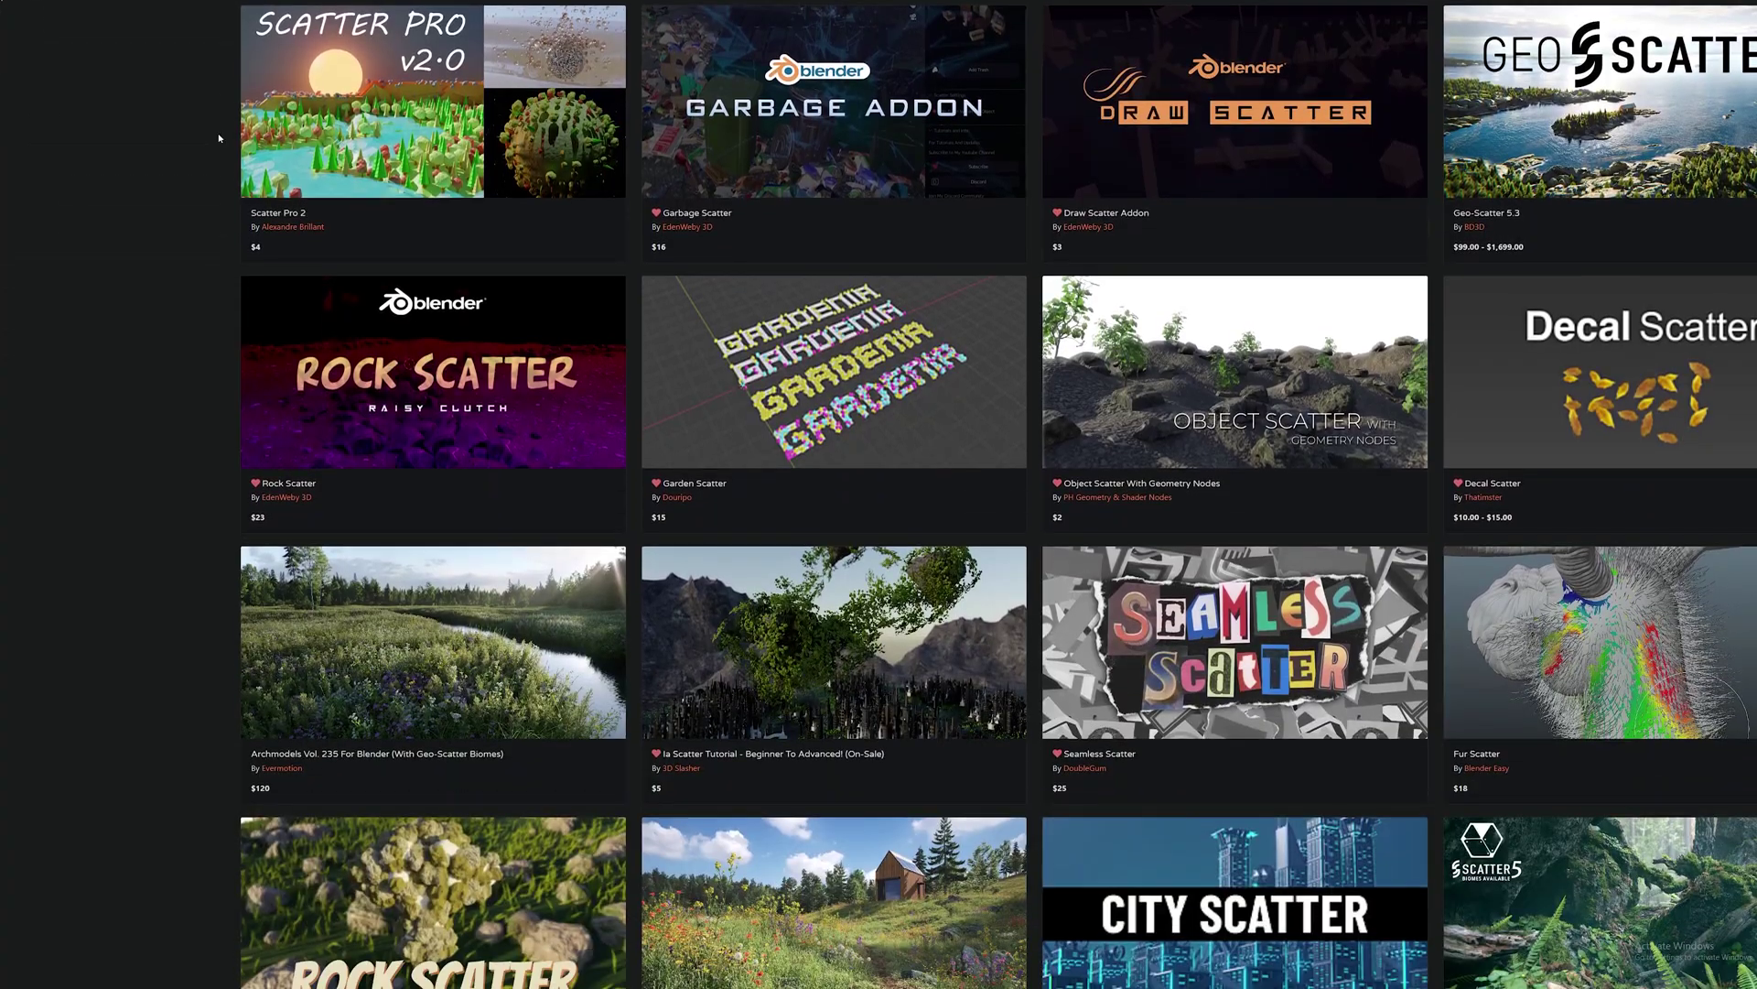
scroll(219, 138, "down", 3)
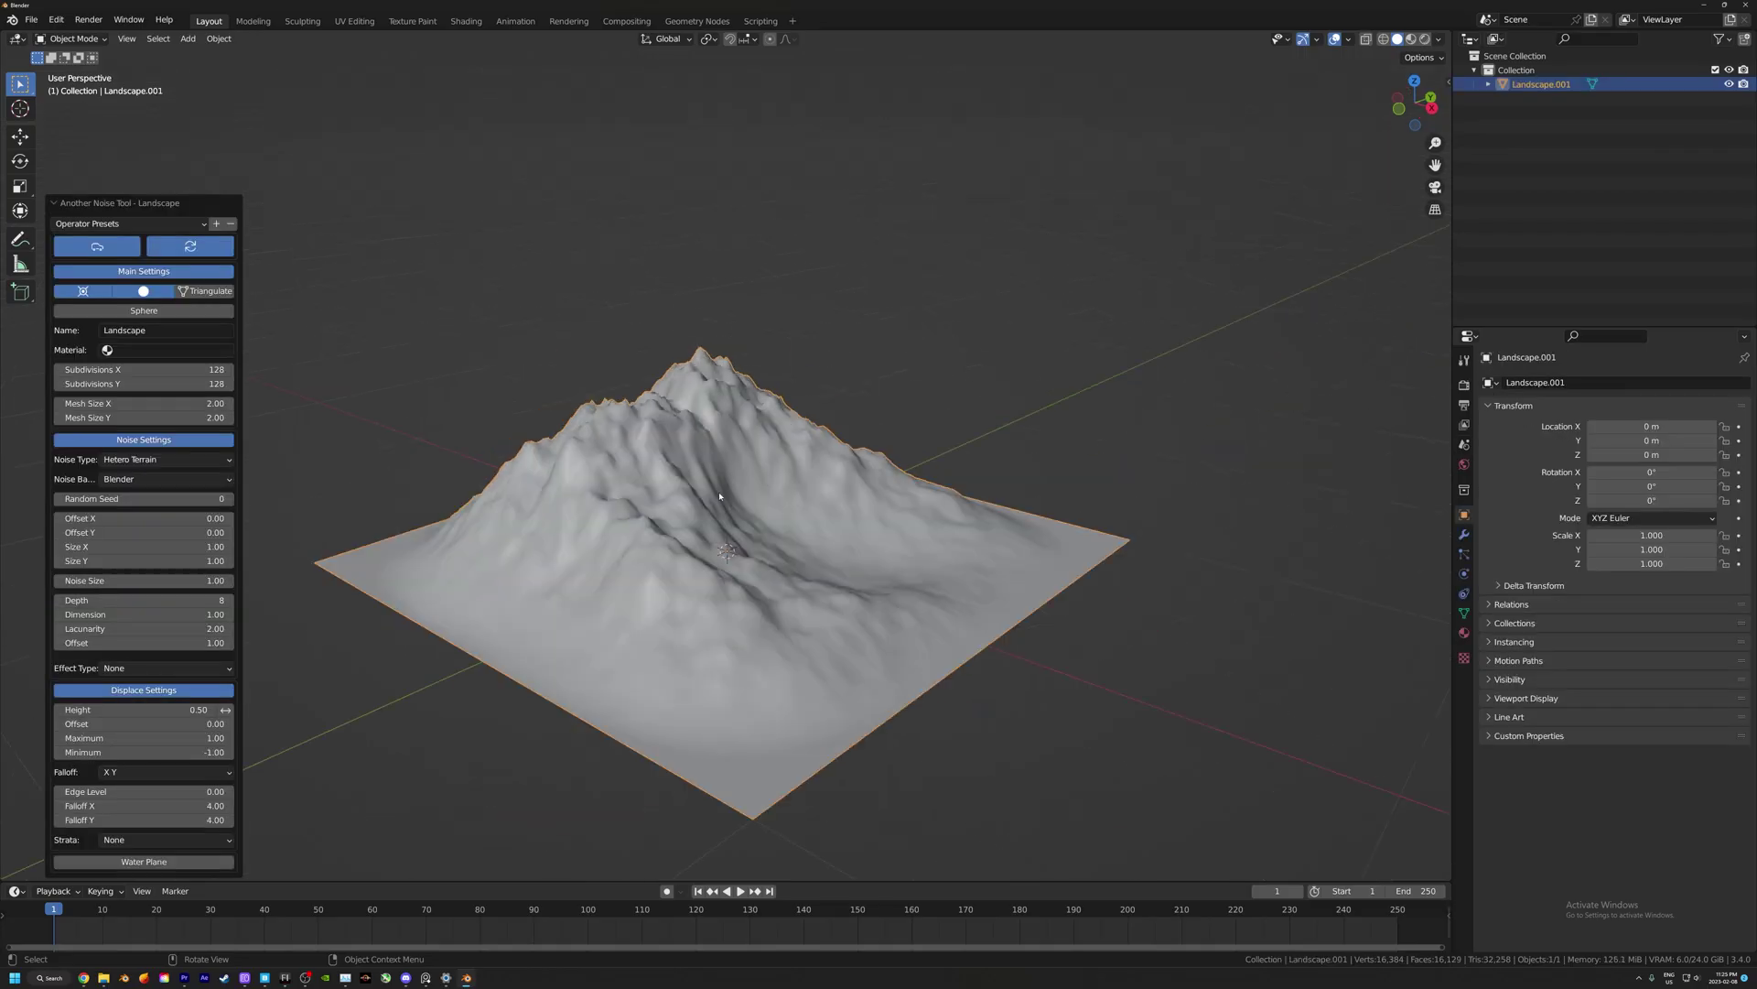
Drag the Landscape panel's Height value down to flatten the Hetero Terrain mesh.
left_click_drag(183, 709, 225, 709)
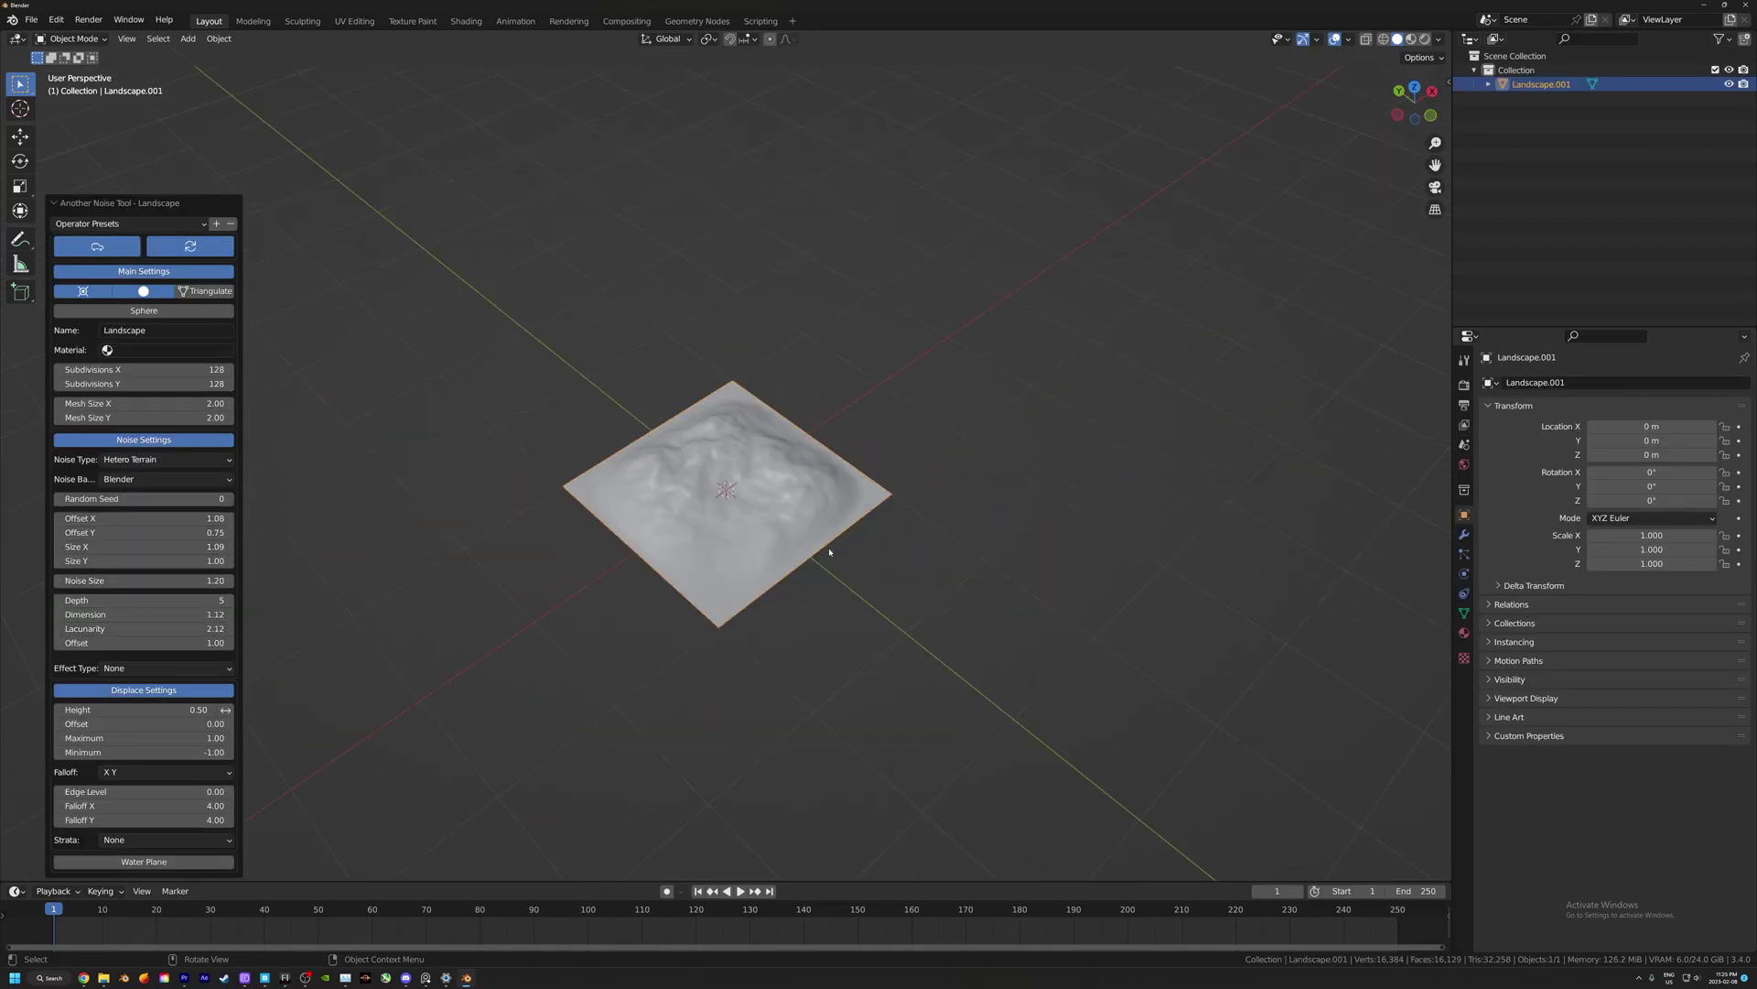